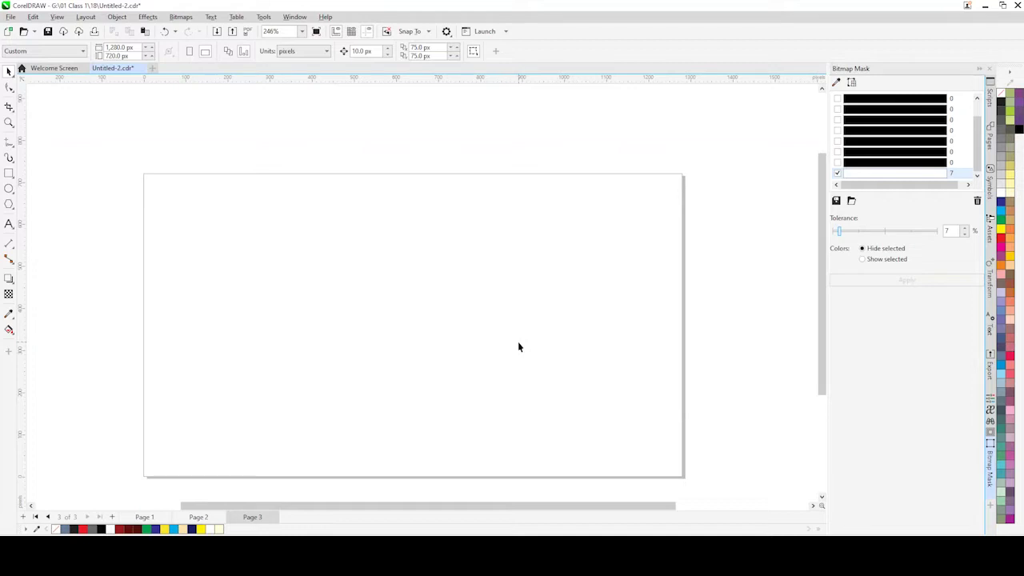
Step: Draw a square and rotate it 45° into a diamond
{"action": "left_click", "coordinate": [9, 173]}
{"action": "mouse_move", "coordinate": [257, 252]}
{"action": "left_mouse_down"}
{"action": "mouse_move", "coordinate": [396, 369]}
{"action": "mouse_move", "coordinate": [373, 367]}
{"action": "left_mouse_up"}
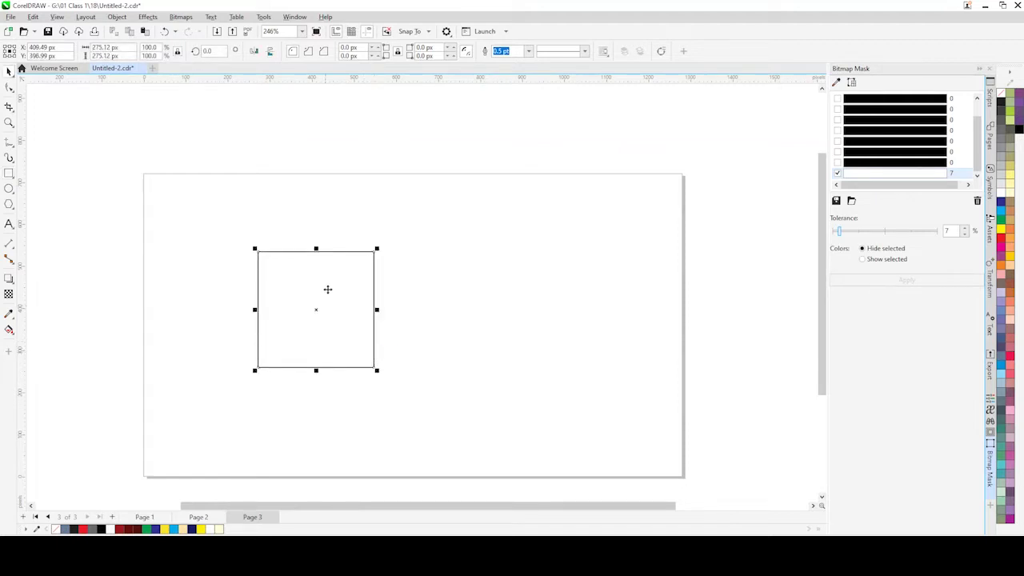
{"action": "left_click", "coordinate": [214, 51]}
{"action": "left_click", "coordinate": [359, 291]}
{"action": "left_click", "coordinate": [373, 306]}
{"action": "left_click", "coordinate": [344, 290]}
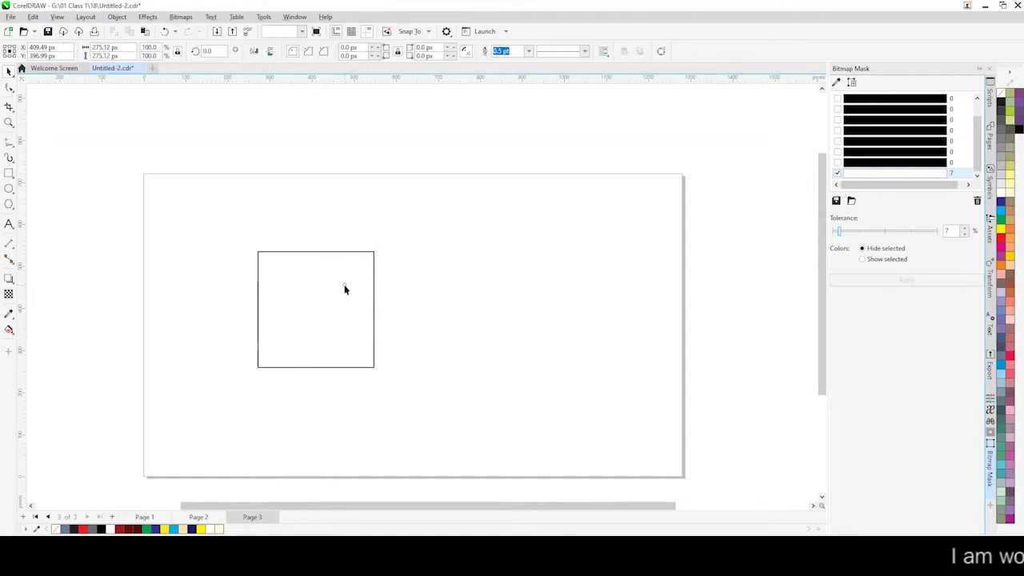
{"action": "left_click", "coordinate": [342, 289]}
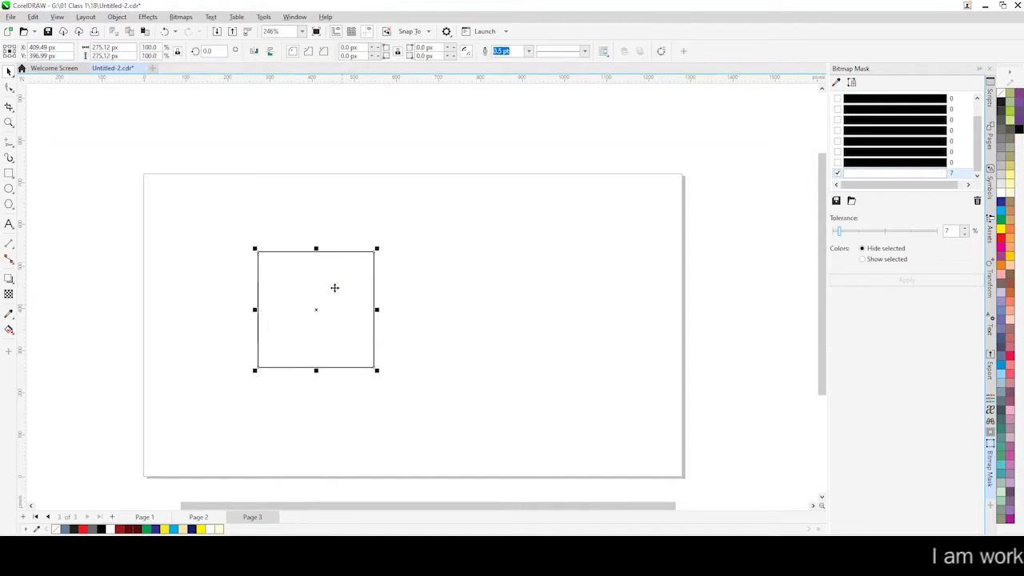
{"action": "left_click", "coordinate": [208, 50]}
{"action": "type", "text": "5"}
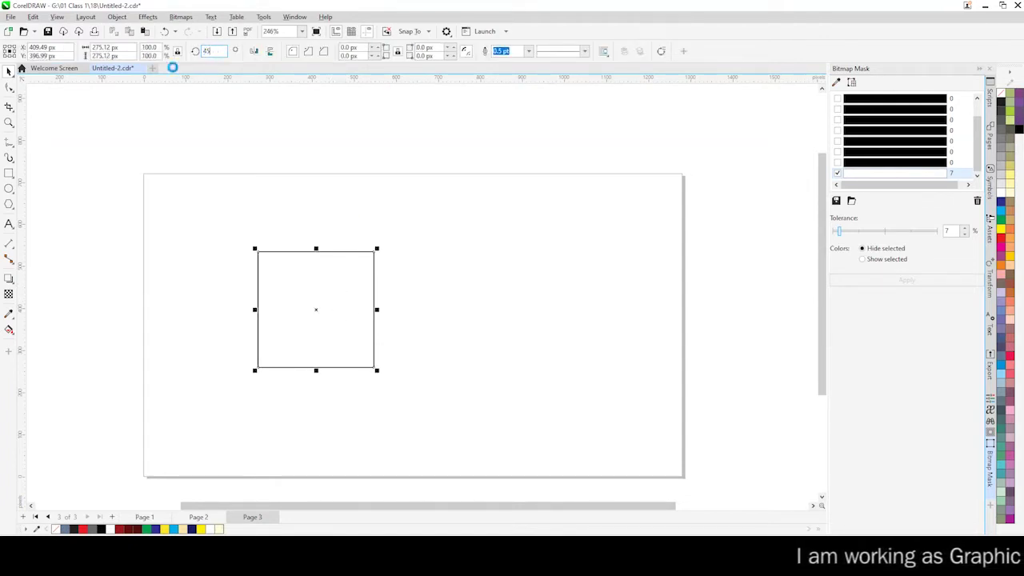
{"action": "key", "text": "Return"}
Step: Drop two overlapping copies of the diamond, one to the right and one below
{"action": "left_click", "coordinate": [441, 277]}
{"action": "left_click_drag", "start_coordinate": [311, 295], "coordinate": [417, 314]}
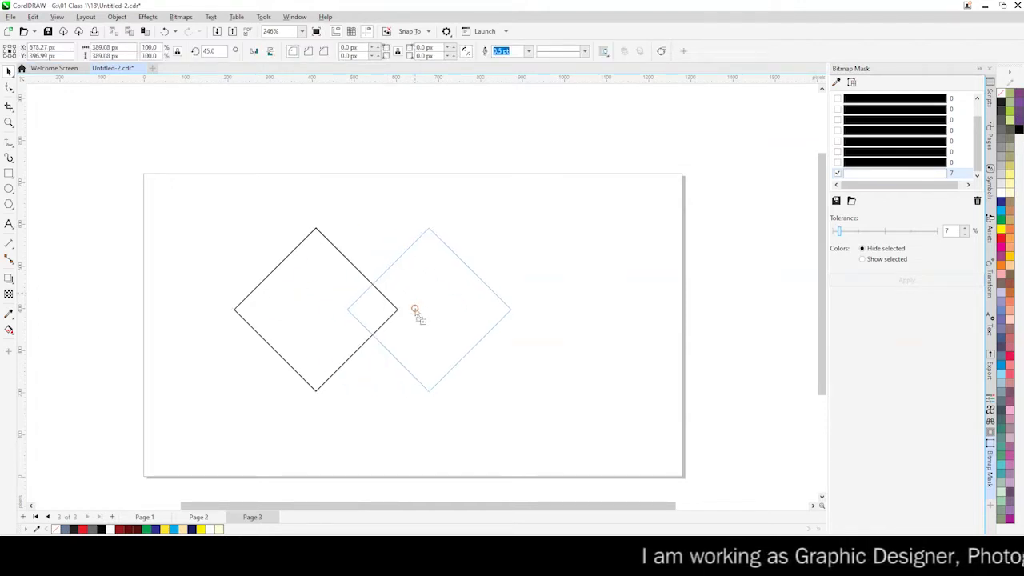
{"action": "right_click", "coordinate": [416, 314]}
{"action": "left_click_drag", "start_coordinate": [429, 310], "coordinate": [374, 373]}
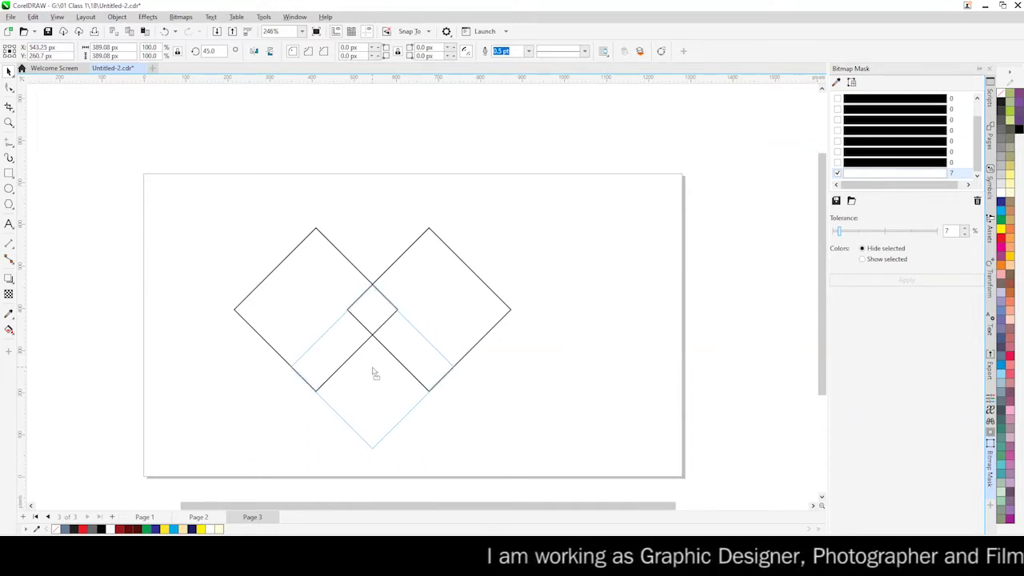
{"action": "left_click_drag", "start_coordinate": [374, 374], "coordinate": [372, 366]}
{"action": "left_click", "coordinate": [527, 373]}
{"action": "left_click", "coordinate": [433, 288]}
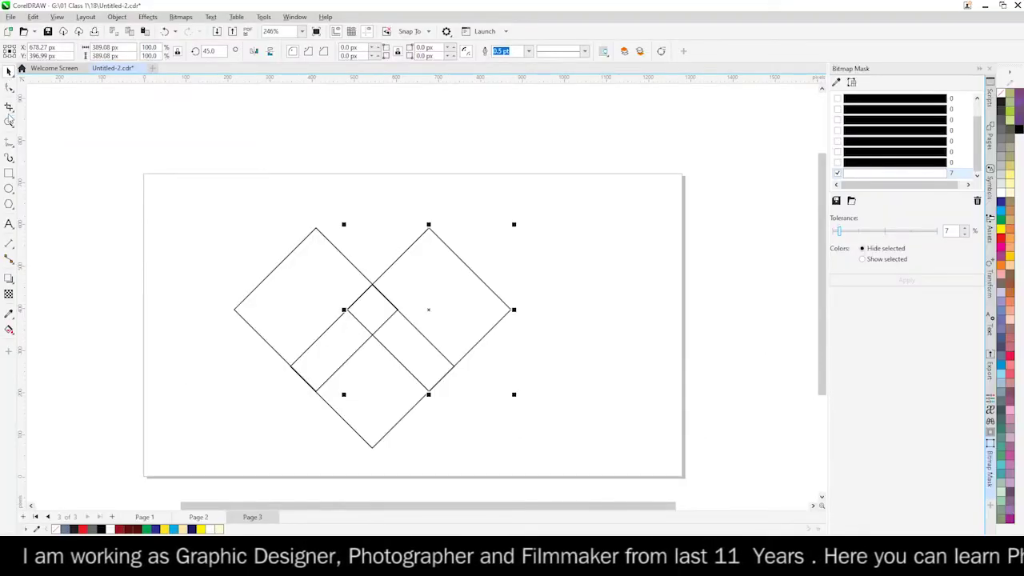
Step: Round the top and outer corners of both upper diamonds, then select all the pieces
{"action": "left_click", "coordinate": [9, 88]}
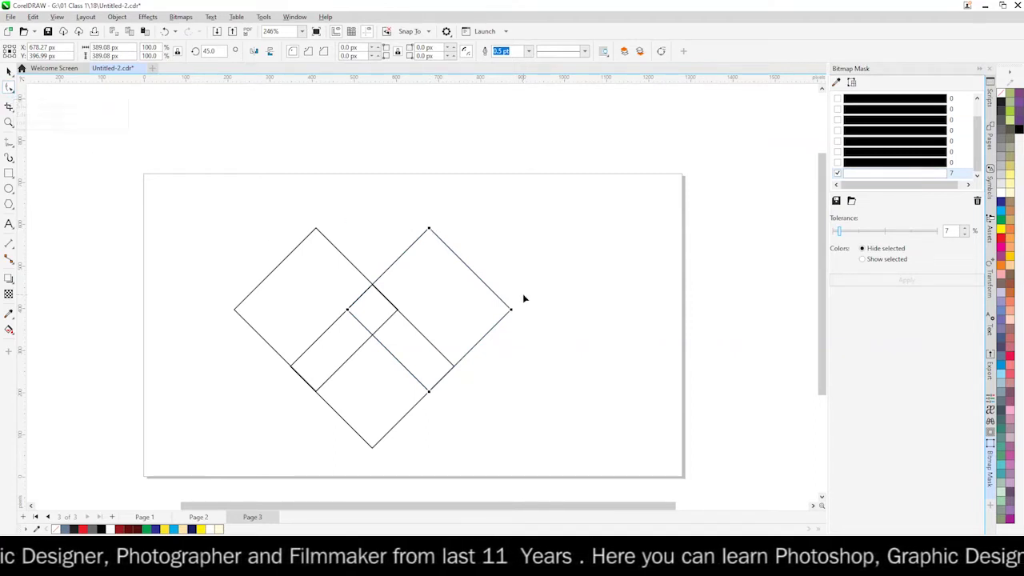
{"action": "left_click", "coordinate": [429, 230]}
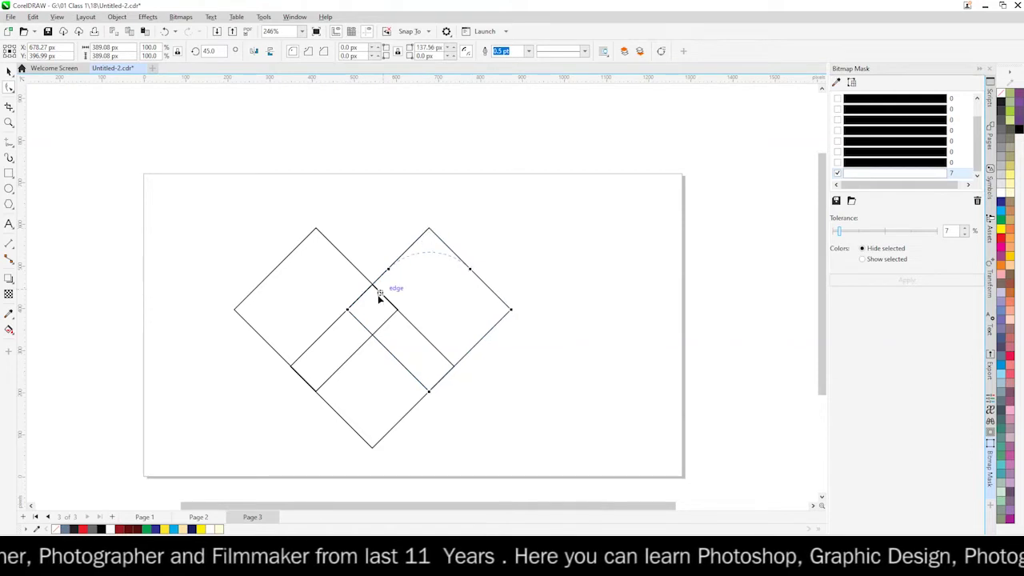
{"action": "left_click_drag", "start_coordinate": [366, 317], "coordinate": [368, 319]}
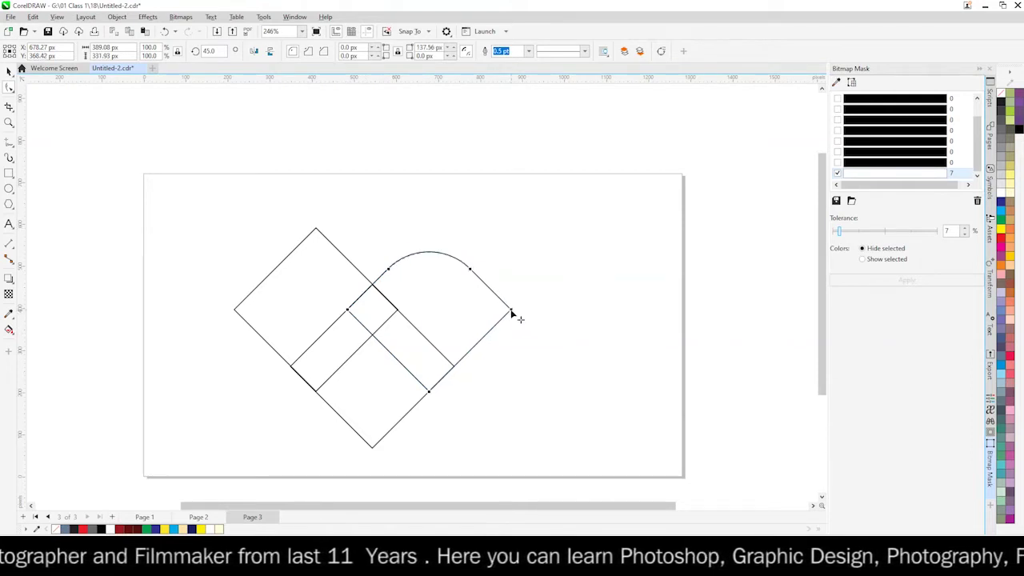
{"action": "left_click_drag", "start_coordinate": [512, 313], "coordinate": [441, 377]}
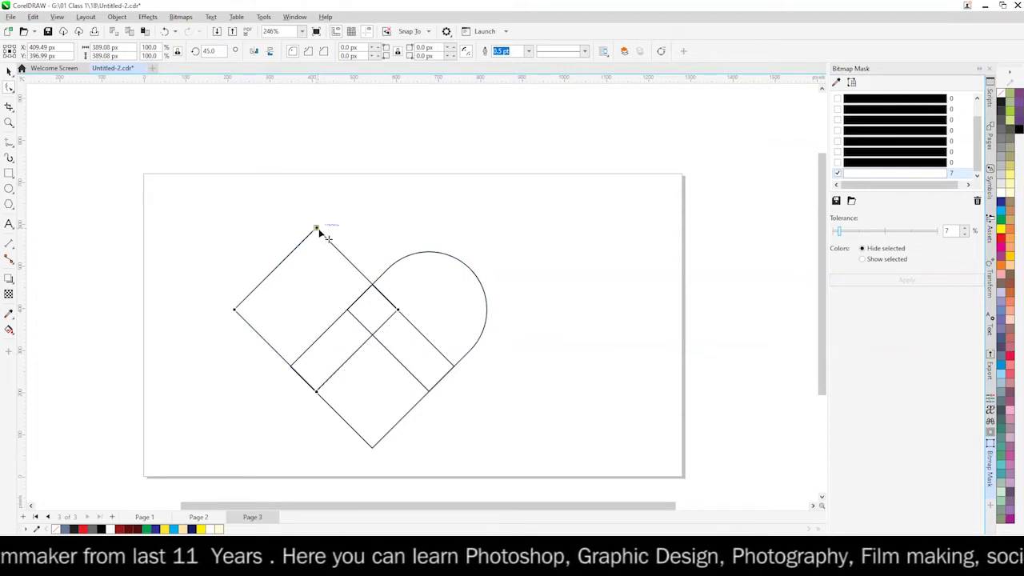
{"action": "left_click_drag", "start_coordinate": [317, 229], "coordinate": [401, 308]}
{"action": "left_click_drag", "start_coordinate": [236, 315], "coordinate": [239, 309]}
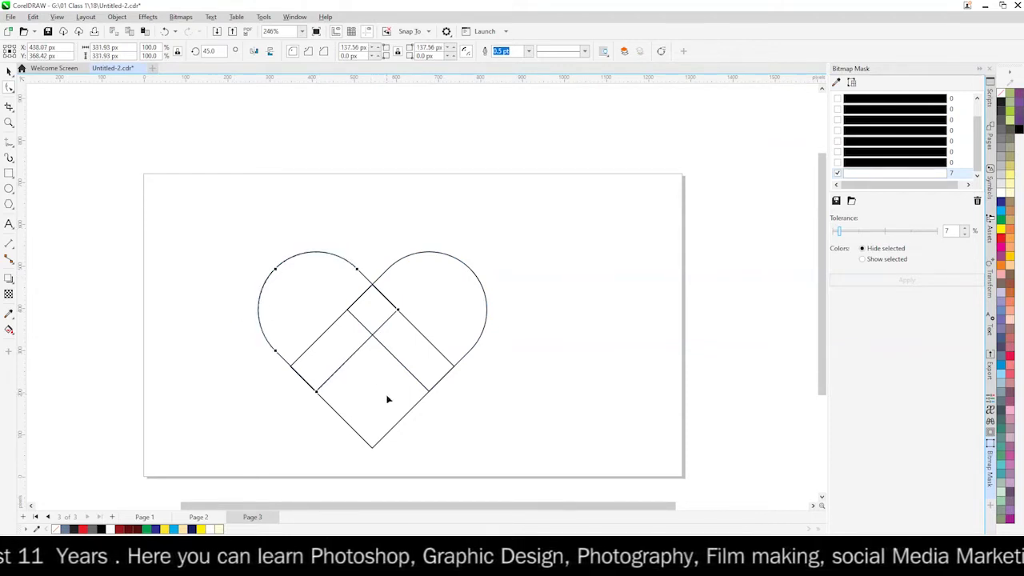
{"action": "key", "text": "space"}
{"action": "left_click", "coordinate": [210, 222]}
{"action": "left_click_drag", "start_coordinate": [210, 221], "coordinate": [601, 485]}
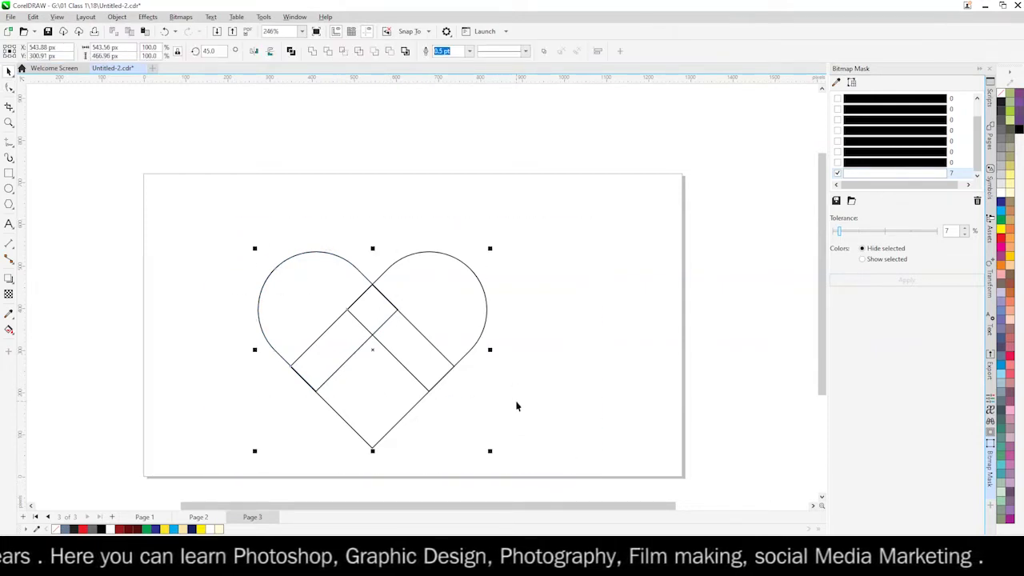
Step: Weld the pieces into one heart filled red with no outline
{"action": "left_click", "coordinate": [312, 51]}
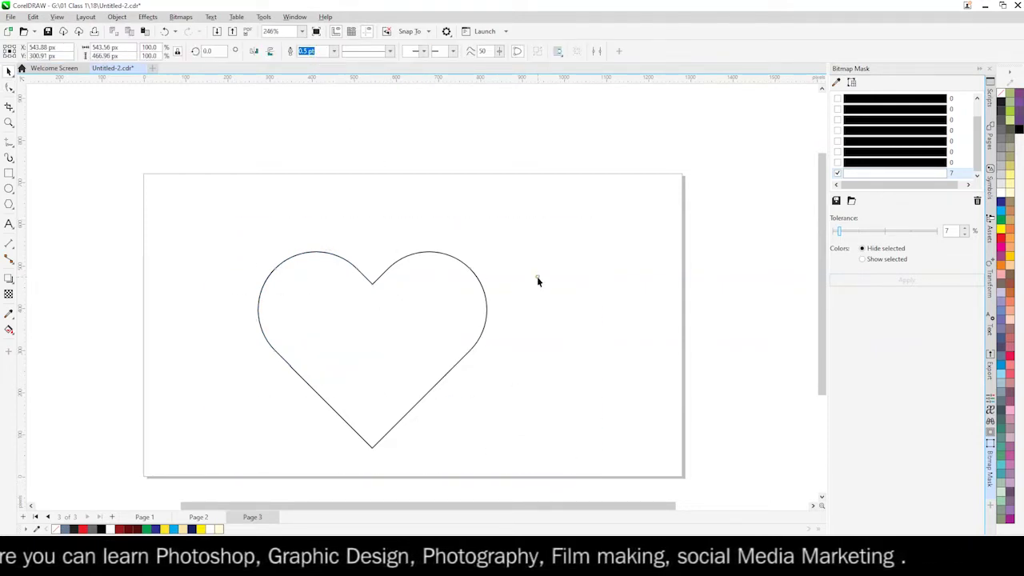
{"action": "left_click", "coordinate": [431, 322]}
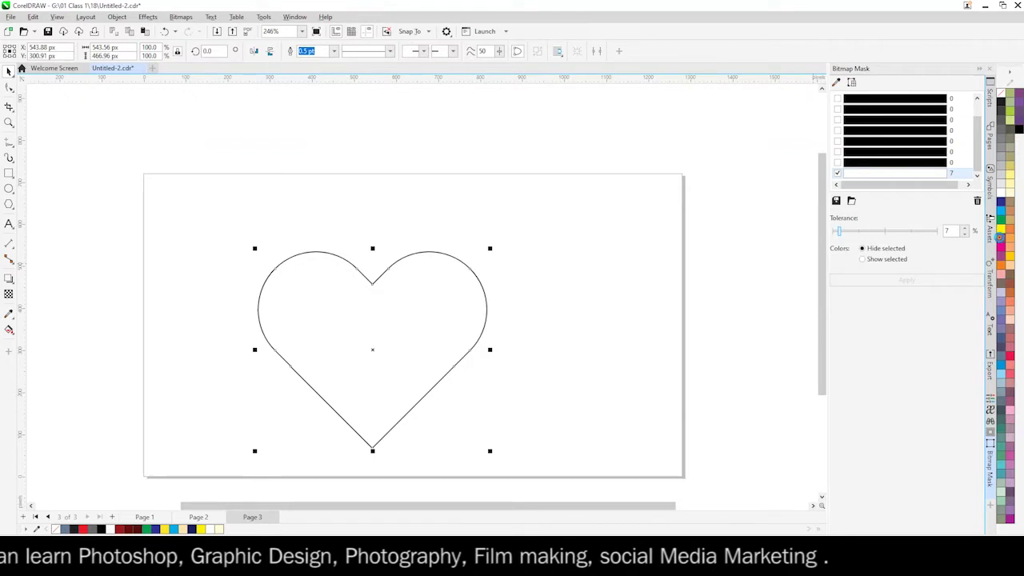
{"action": "left_click", "coordinate": [999, 237]}
{"action": "right_click", "coordinate": [1000, 92]}
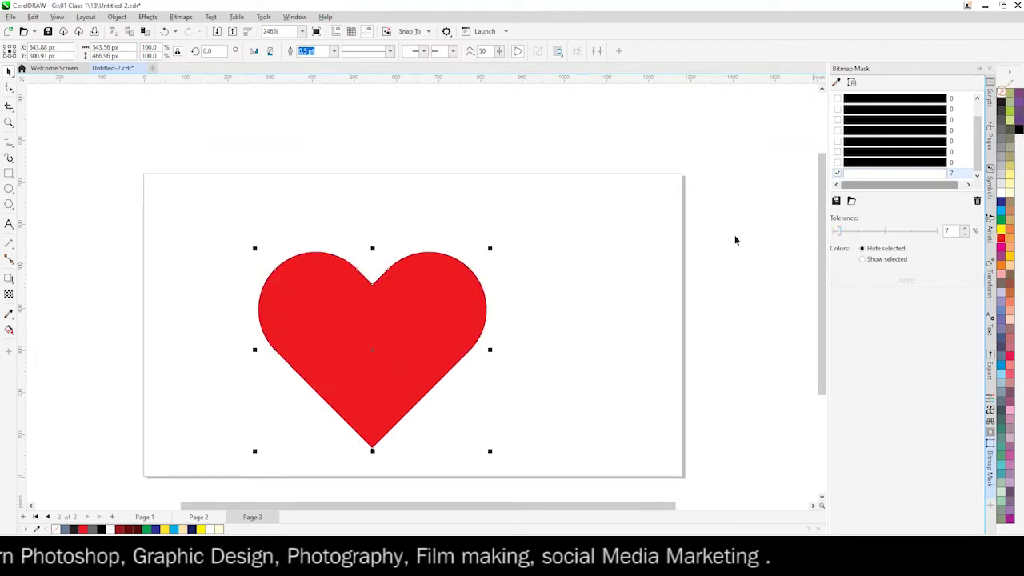
{"action": "left_click", "coordinate": [580, 287]}
{"action": "left_click", "coordinate": [478, 320]}
Step: Add nested, progressively narrower heart copies filled white, orange and blue
{"action": "scroll", "coordinate": [354, 354], "scroll_direction": "up", "scroll_amount": 1}
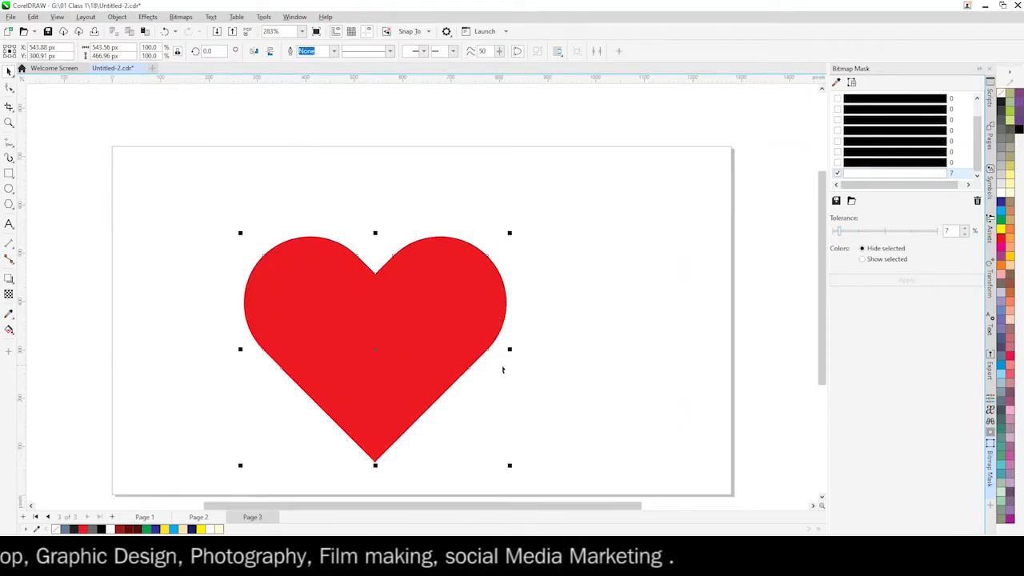
{"action": "mouse_move", "coordinate": [512, 350]}
{"action": "left_mouse_down"}
{"action": "mouse_move", "coordinate": [472, 367]}
{"action": "mouse_move", "coordinate": [429, 360]}
{"action": "left_mouse_up"}
{"action": "left_click", "coordinate": [1000, 190]}
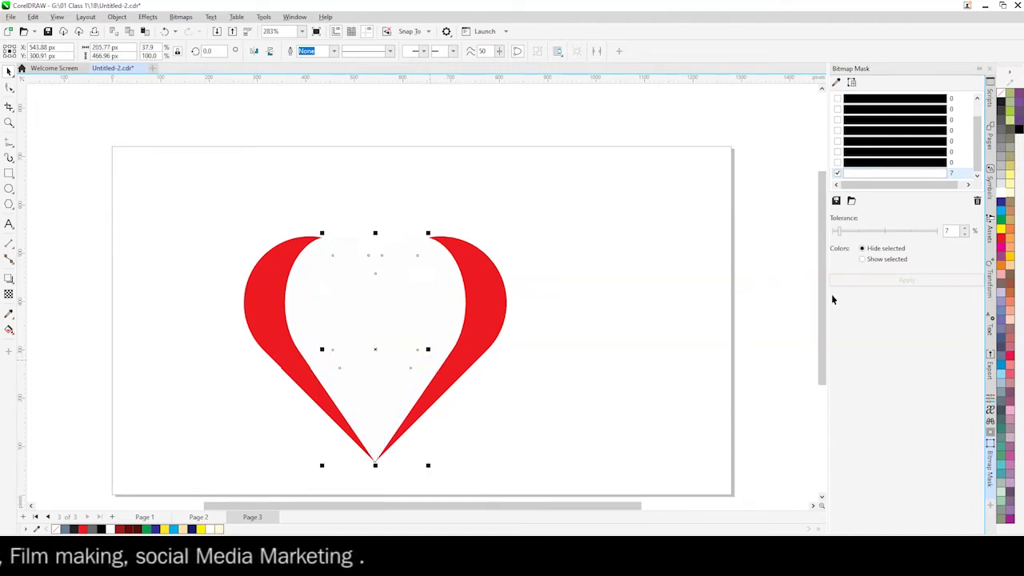
{"action": "left_click", "coordinate": [1000, 271]}
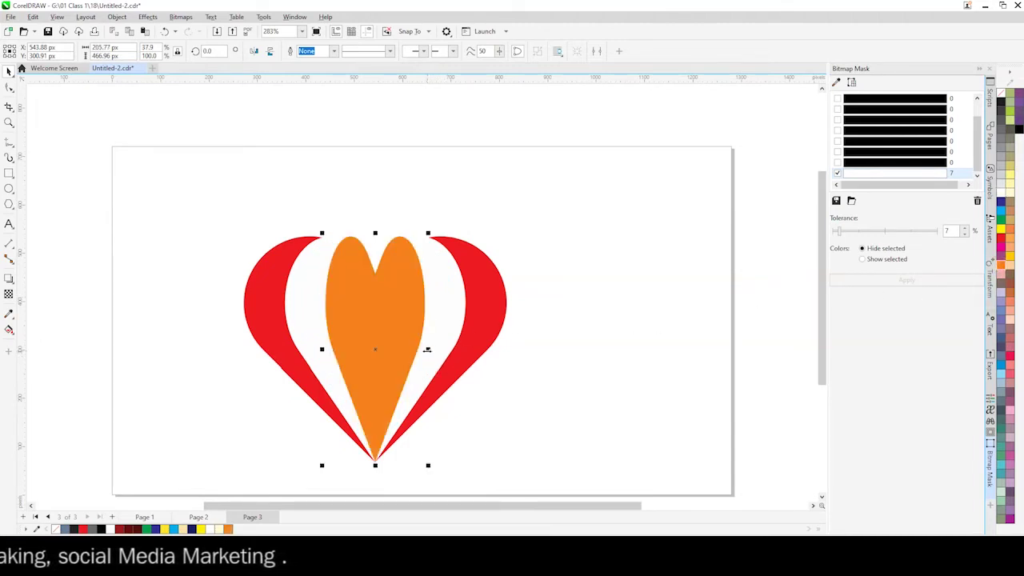
{"action": "left_click_drag", "start_coordinate": [426, 350], "coordinate": [397, 350]}
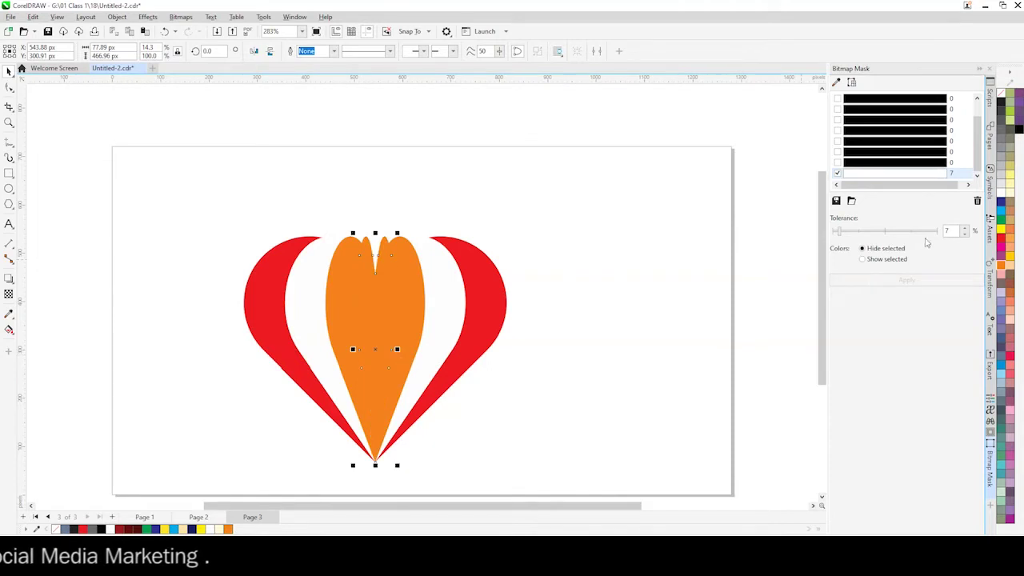
{"action": "left_click", "coordinate": [999, 209]}
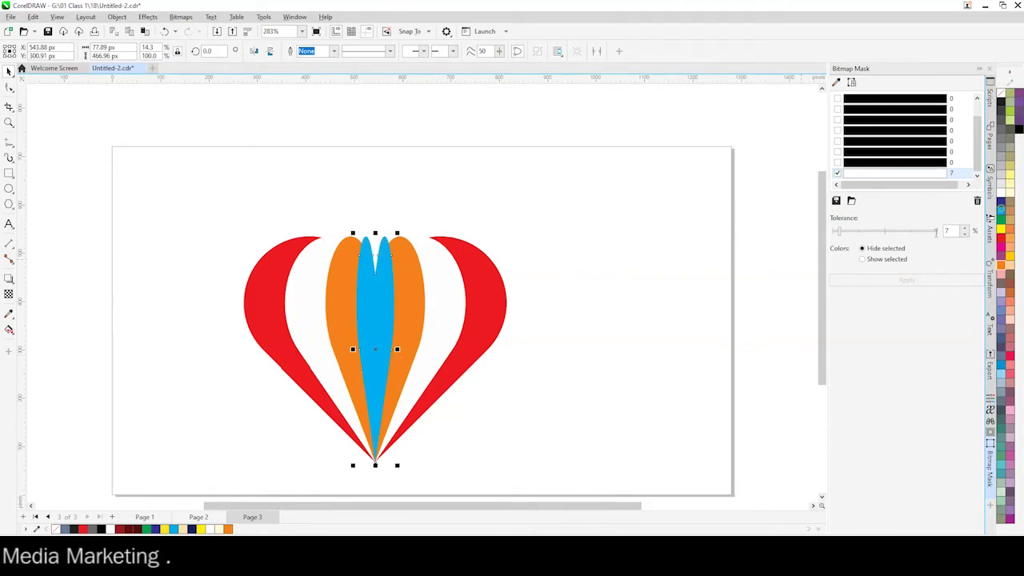
{"action": "left_click", "coordinate": [542, 258]}
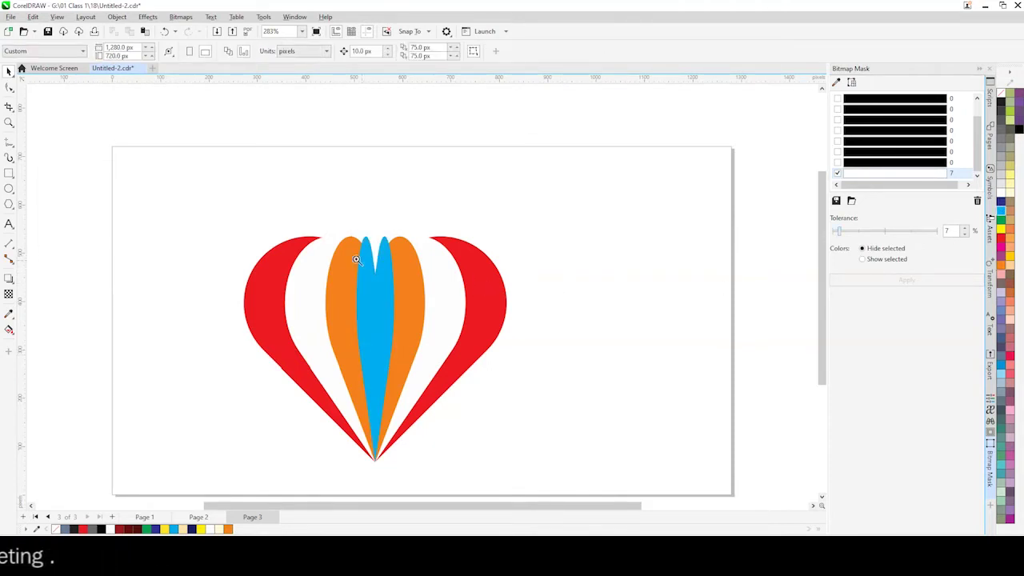
{"action": "left_click_drag", "start_coordinate": [321, 269], "coordinate": [612, 469]}
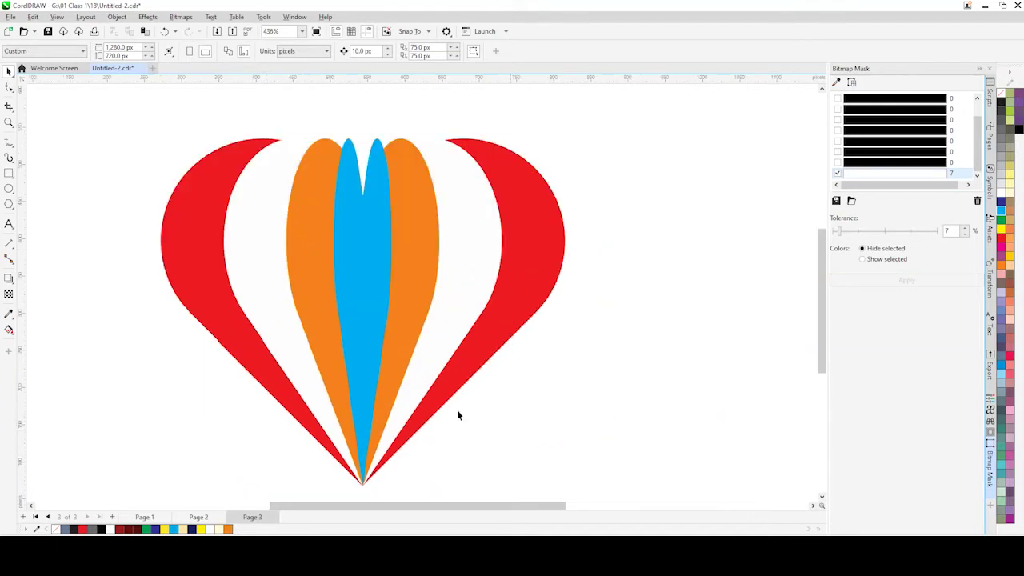
Step: Add and then undo a drop shadow on the white inner heart, leaving the heart clean
{"action": "left_click", "coordinate": [232, 269]}
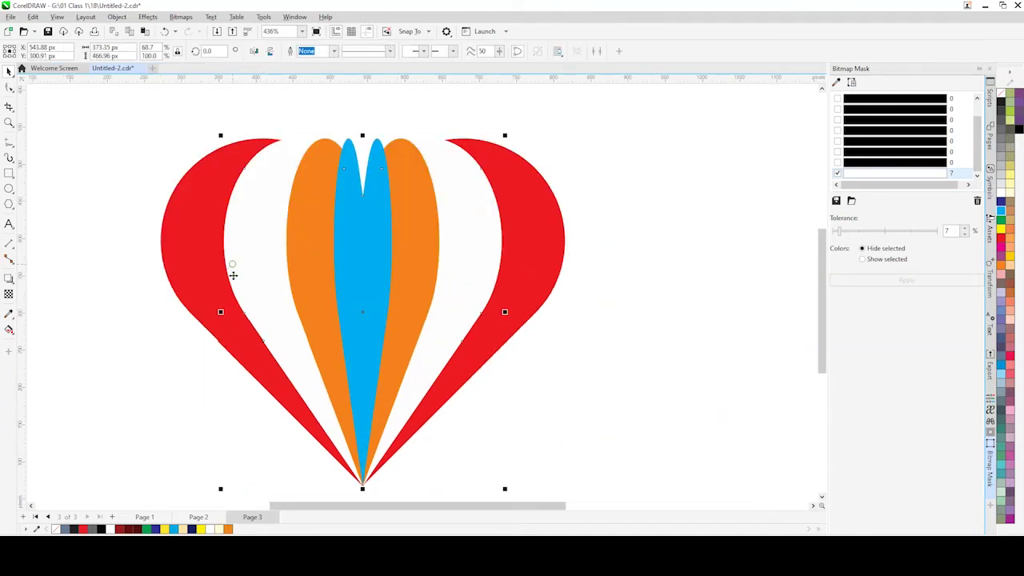
{"action": "left_click", "coordinate": [9, 278]}
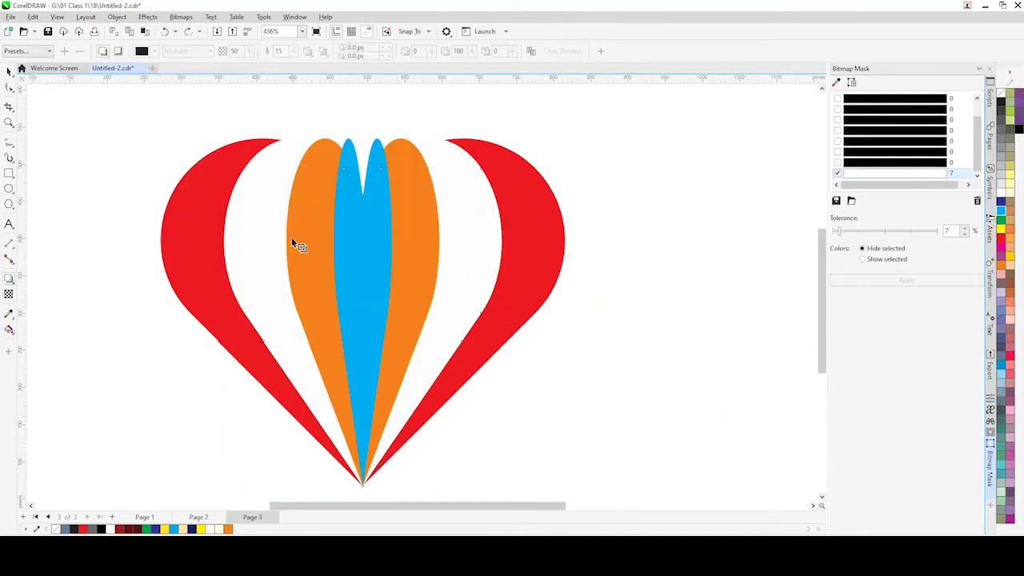
{"action": "left_click_drag", "start_coordinate": [364, 141], "coordinate": [516, 254]}
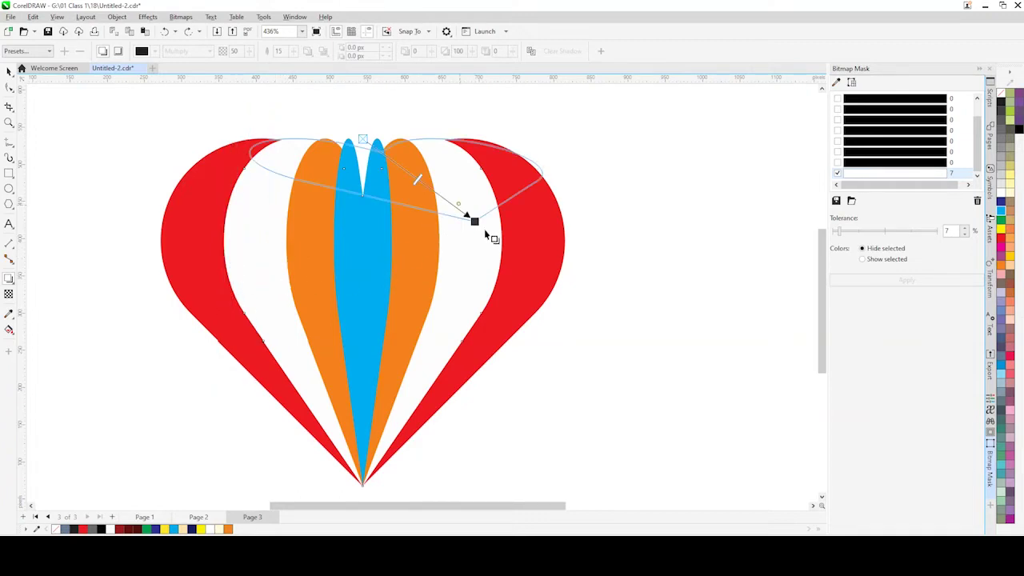
{"action": "key", "text": "ctrl+z"}
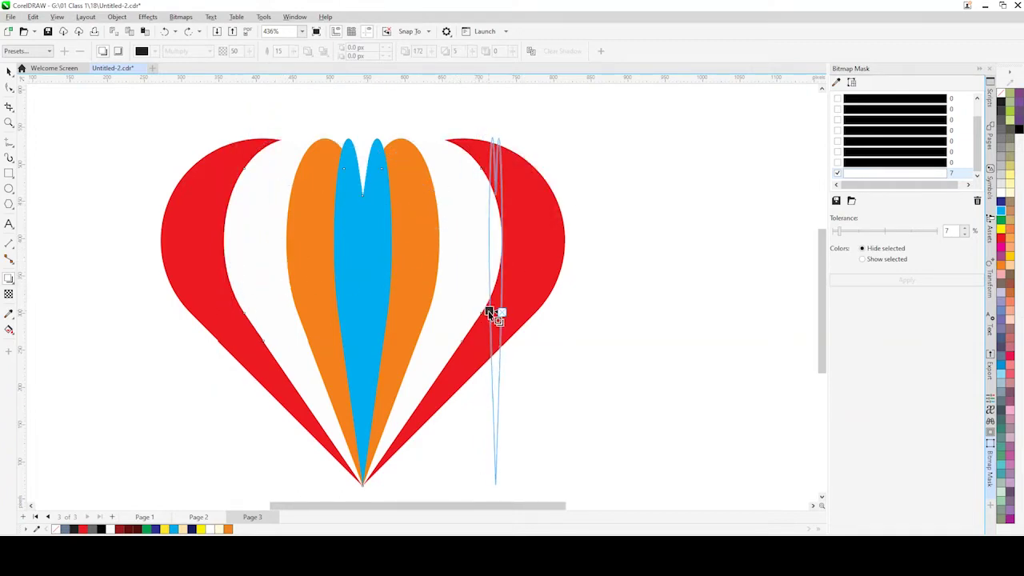
{"action": "key", "text": "space"}
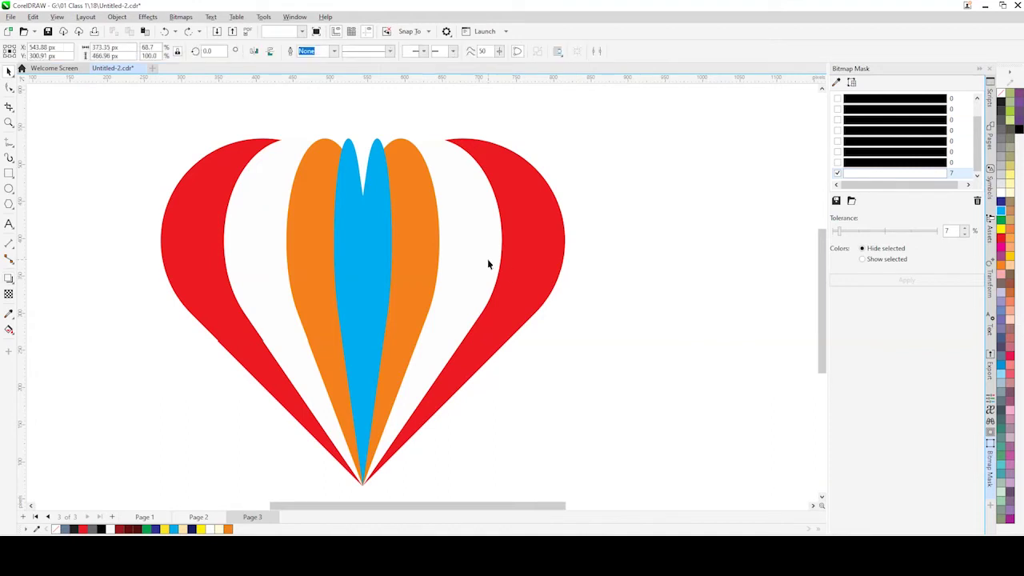
{"action": "scroll", "coordinate": [450, 266], "scroll_direction": "down", "scroll_amount": 1}
{"action": "left_click", "coordinate": [402, 126]}
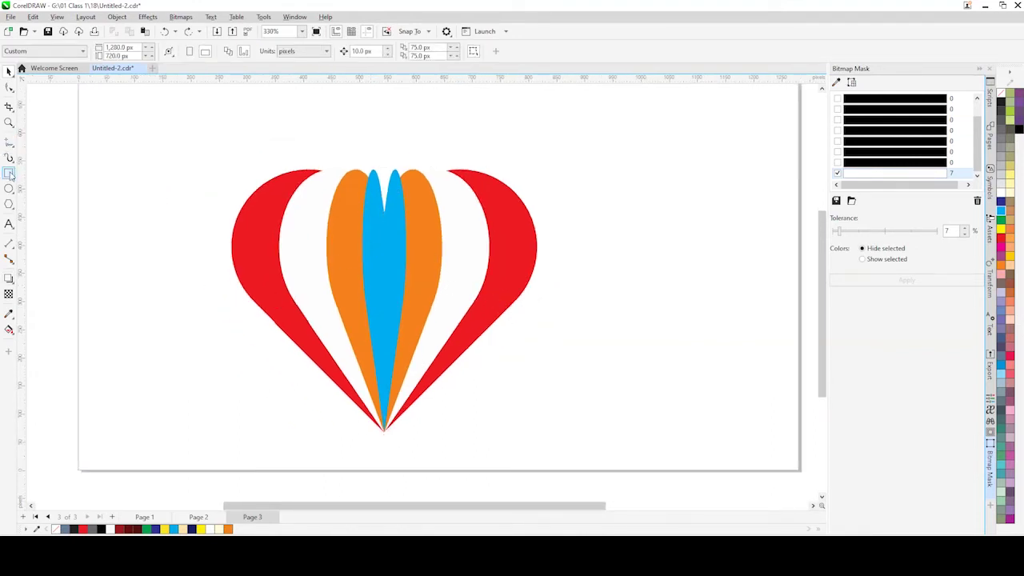
{"action": "scroll", "coordinate": [434, 268], "scroll_direction": "down", "scroll_amount": 1}
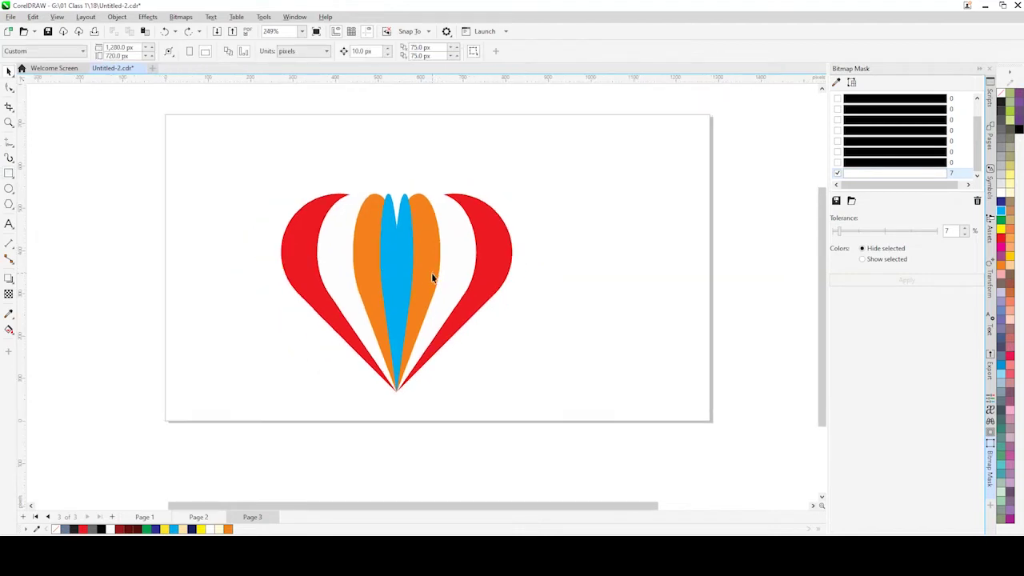
{"action": "left_click_drag", "start_coordinate": [303, 160], "coordinate": [485, 416]}
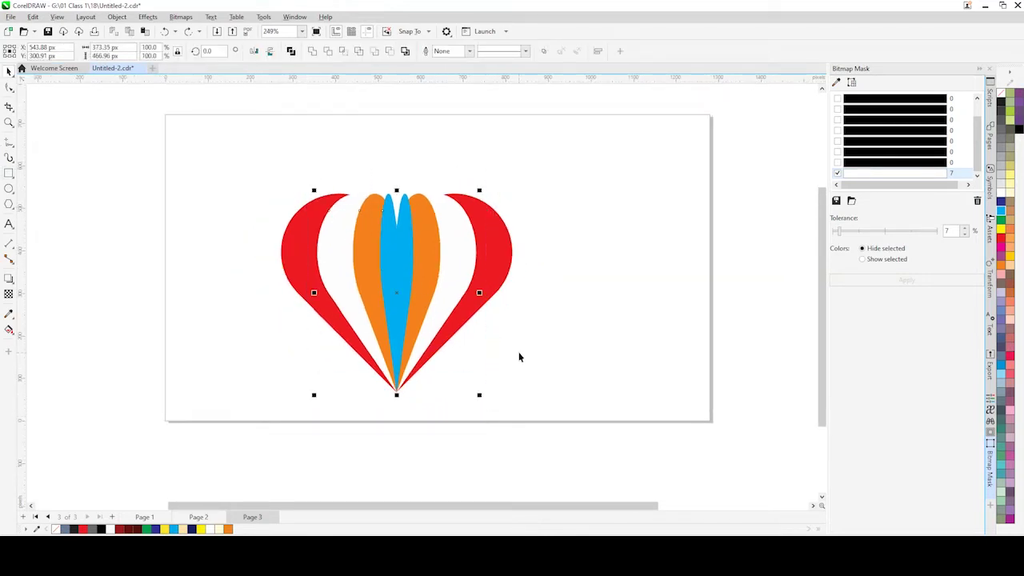
{"action": "left_click", "coordinate": [212, 168]}
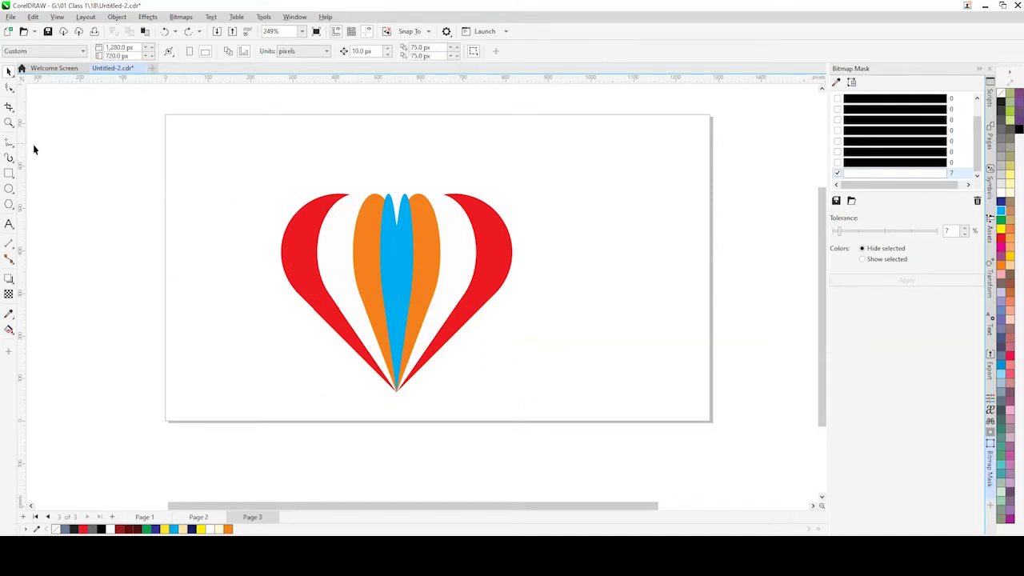
Step: Draw a rectangle over the heart's left half and trim the heart with it
{"action": "left_click", "coordinate": [9, 174]}
{"action": "mouse_move", "coordinate": [189, 128]}
{"action": "left_mouse_down"}
{"action": "mouse_move", "coordinate": [402, 432]}
{"action": "mouse_move", "coordinate": [397, 450]}
{"action": "left_mouse_up"}
{"action": "left_click", "coordinate": [549, 167]}
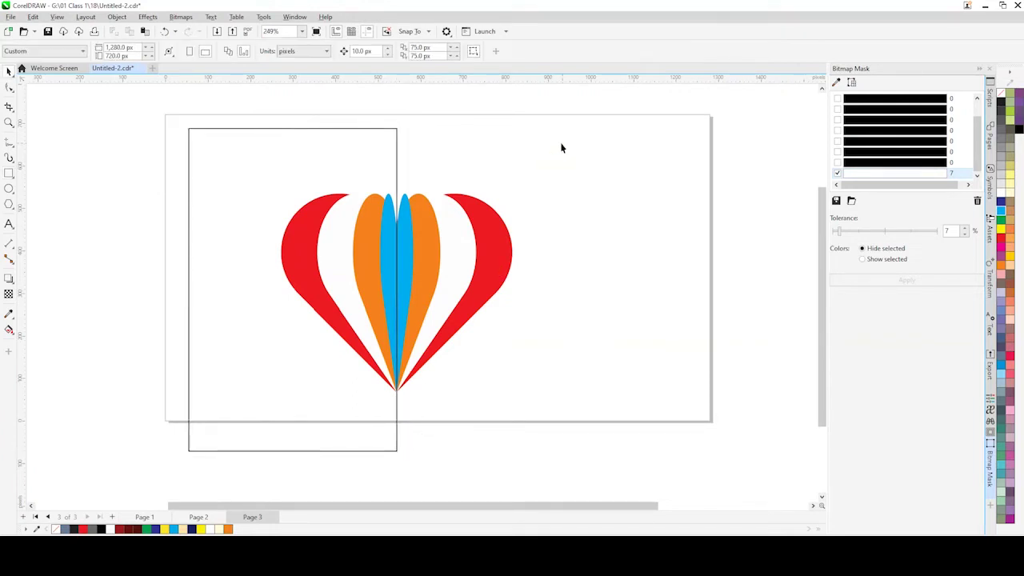
{"action": "mouse_move", "coordinate": [562, 147]}
{"action": "left_mouse_down"}
{"action": "mouse_move", "coordinate": [283, 416]}
{"action": "mouse_move", "coordinate": [255, 430]}
{"action": "left_mouse_up"}
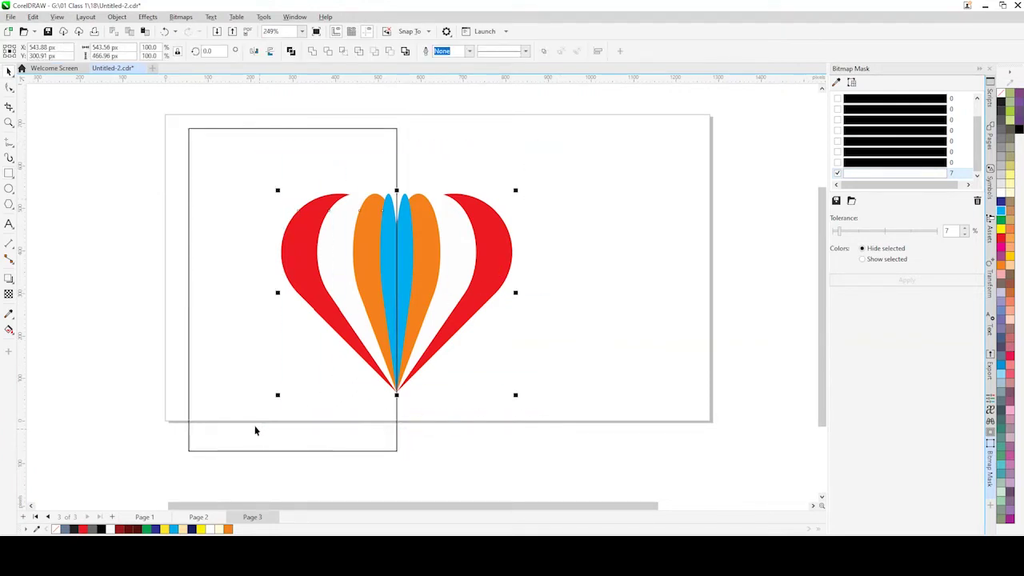
{"action": "left_click", "coordinate": [492, 353]}
{"action": "left_click", "coordinate": [298, 160]}
{"action": "left_click", "coordinate": [429, 211], "text": "shift"}
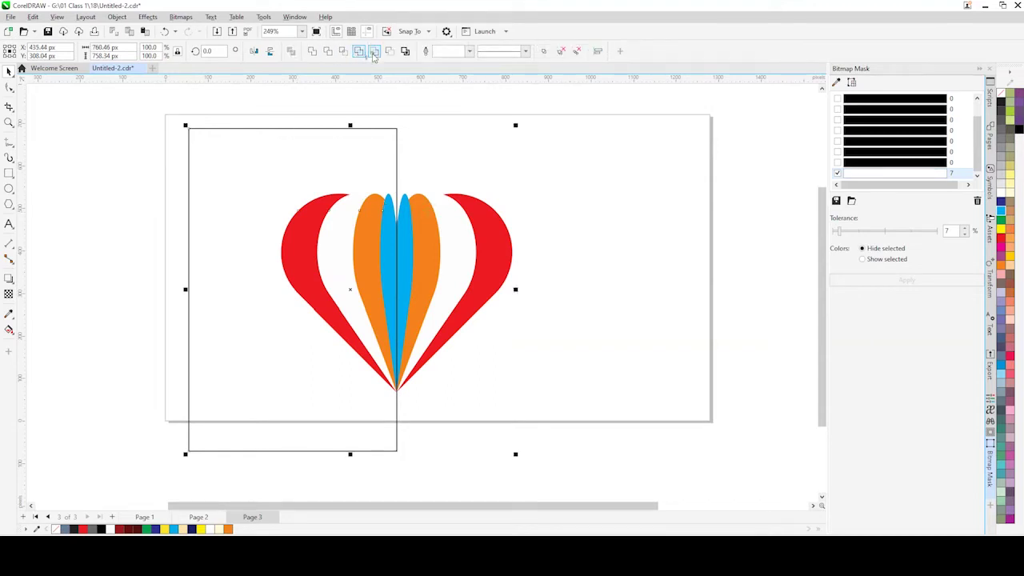
{"action": "left_click", "coordinate": [364, 54]}
{"action": "key", "text": "ctrl+z"}
{"action": "left_click", "coordinate": [328, 52]}
Step: Delete the covering rectangle and select the half heart's white middle stripe
{"action": "left_click", "coordinate": [492, 160]}
{"action": "left_click", "coordinate": [376, 158]}
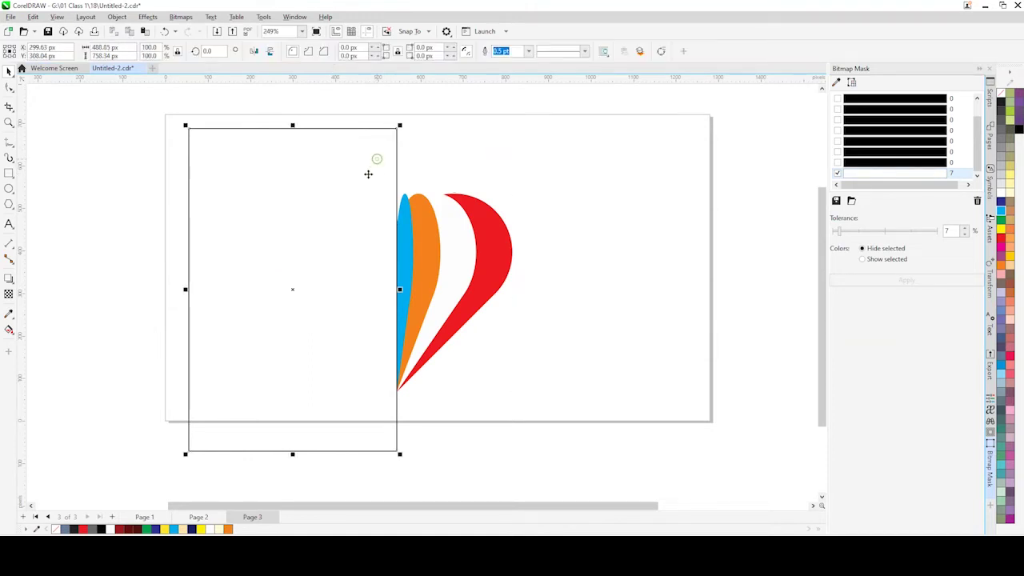
{"action": "key", "text": "Delete"}
{"action": "left_click", "coordinate": [405, 246]}
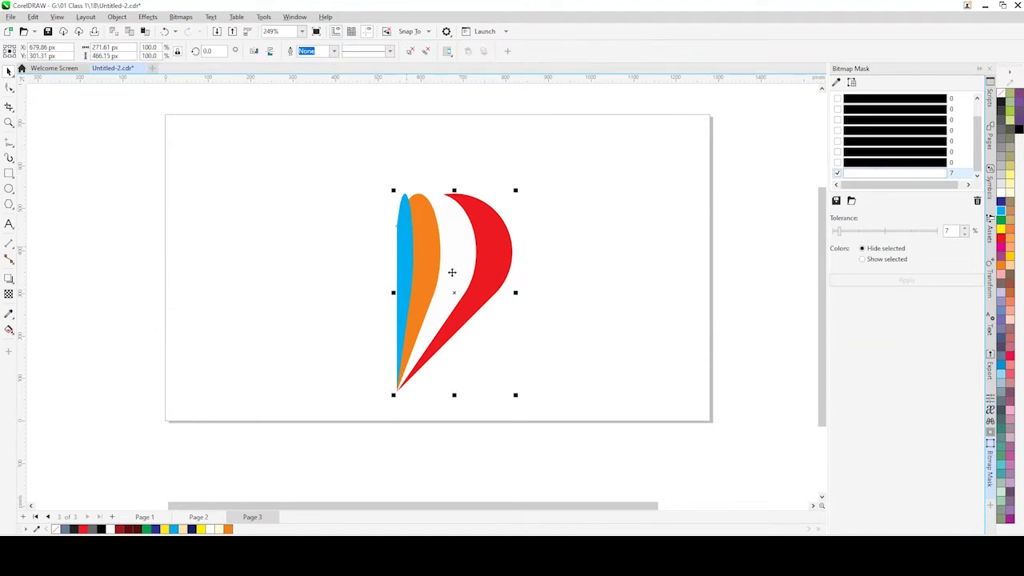
{"action": "scroll", "coordinate": [464, 266], "scroll_direction": "up", "scroll_amount": 1}
{"action": "left_click", "coordinate": [463, 131]}
{"action": "left_click", "coordinate": [463, 243]}
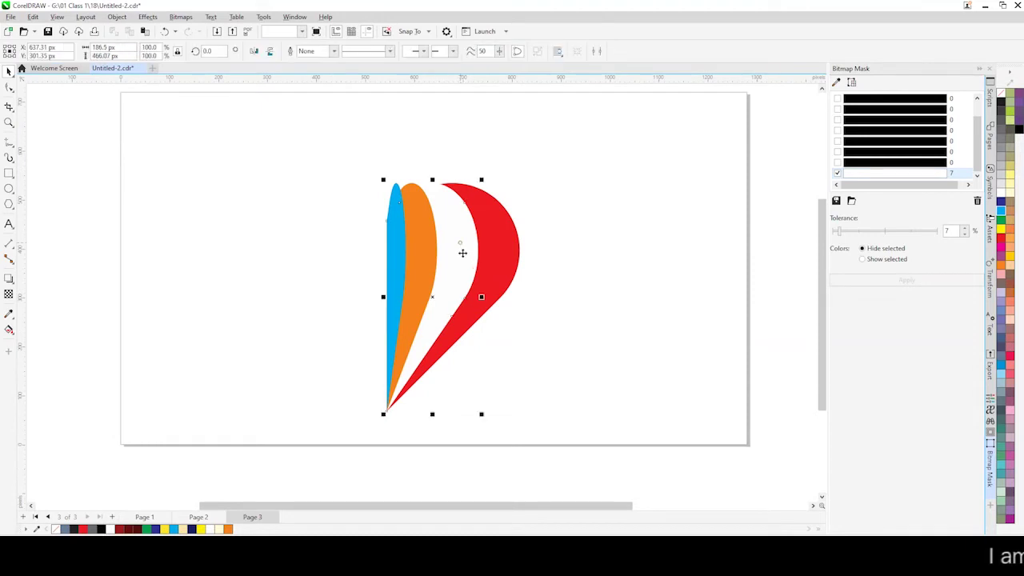
Step: Give the white stripe a short, softened Flat Bottom Right drop shadow
{"action": "left_click", "coordinate": [8, 278]}
{"action": "mouse_move", "coordinate": [456, 256]}
{"action": "left_mouse_down"}
{"action": "mouse_move", "coordinate": [488, 262]}
{"action": "mouse_move", "coordinate": [484, 275]}
{"action": "left_mouse_up"}
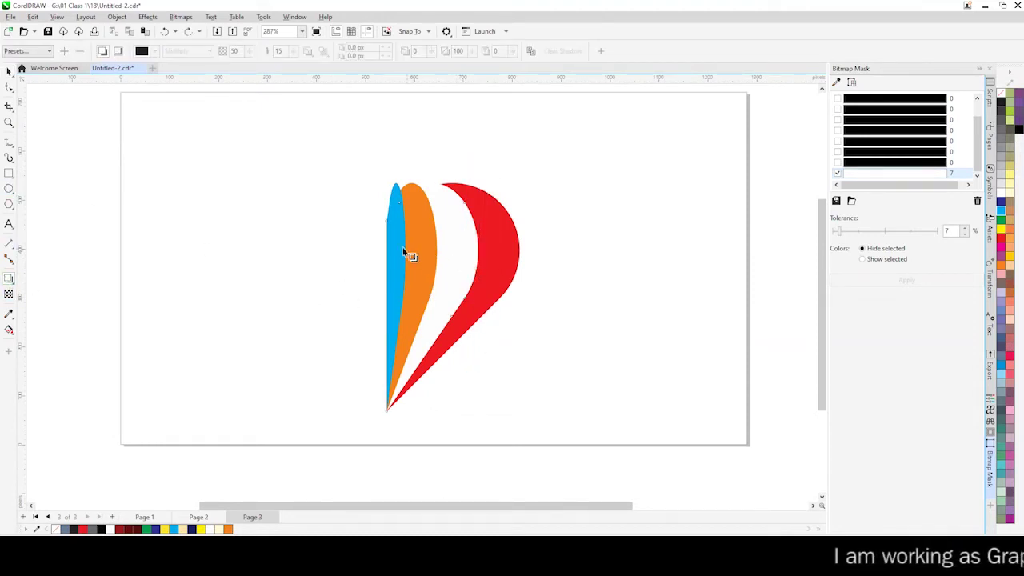
{"action": "left_click", "coordinate": [31, 52]}
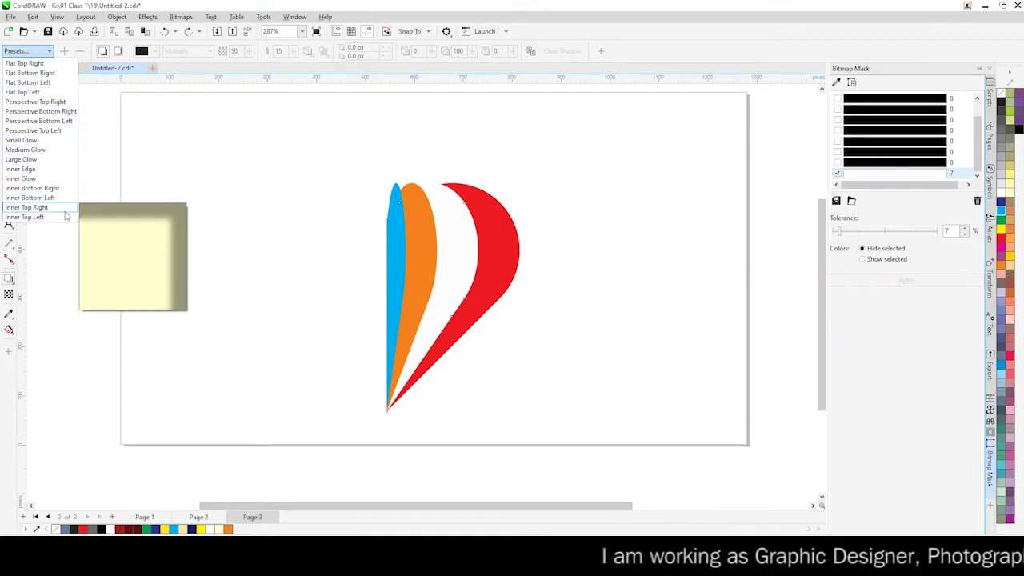
{"action": "left_click", "coordinate": [40, 73]}
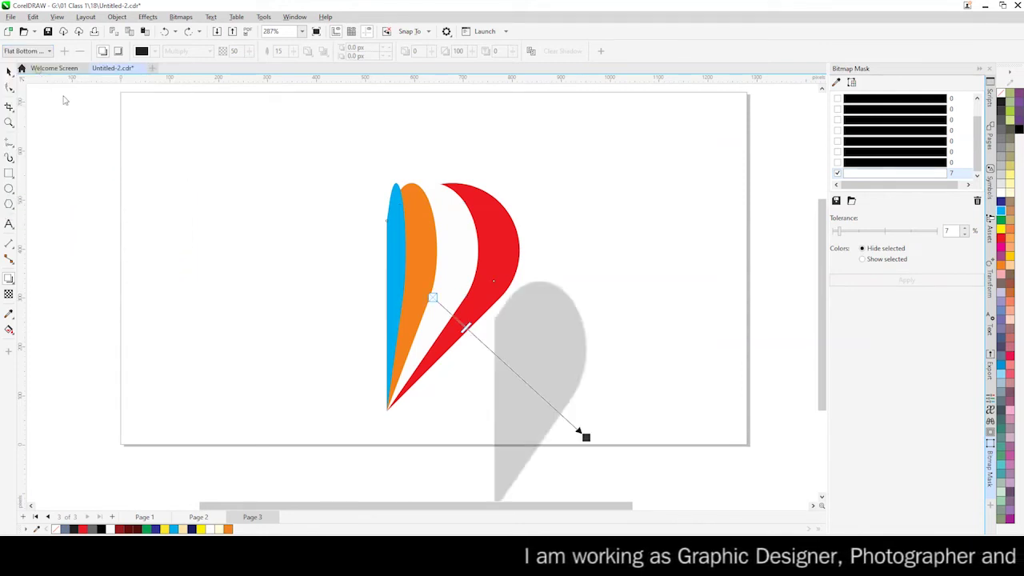
{"action": "left_click_drag", "start_coordinate": [586, 437], "coordinate": [484, 302]}
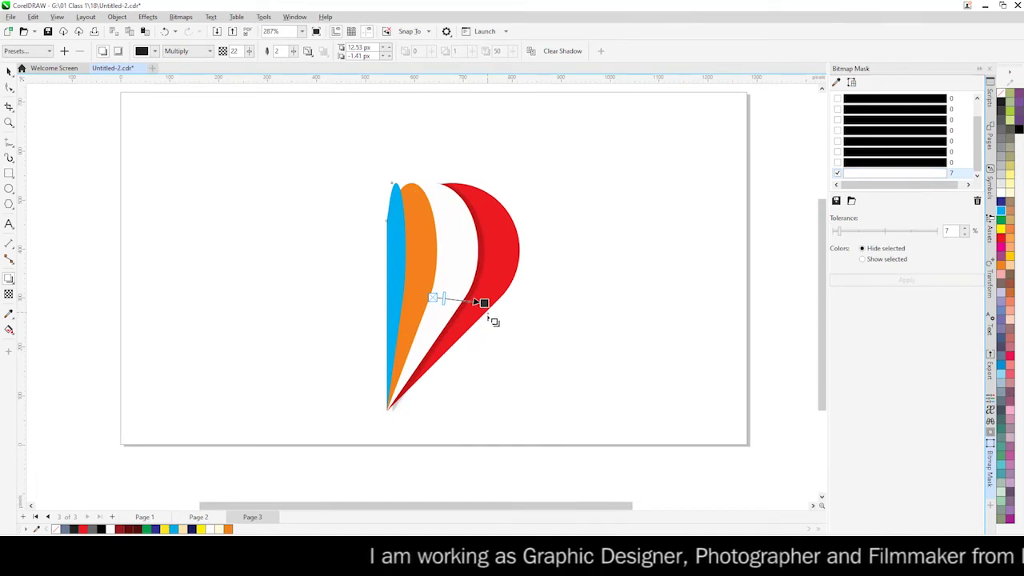
{"action": "scroll", "coordinate": [485, 304], "scroll_direction": "up", "scroll_amount": 1}
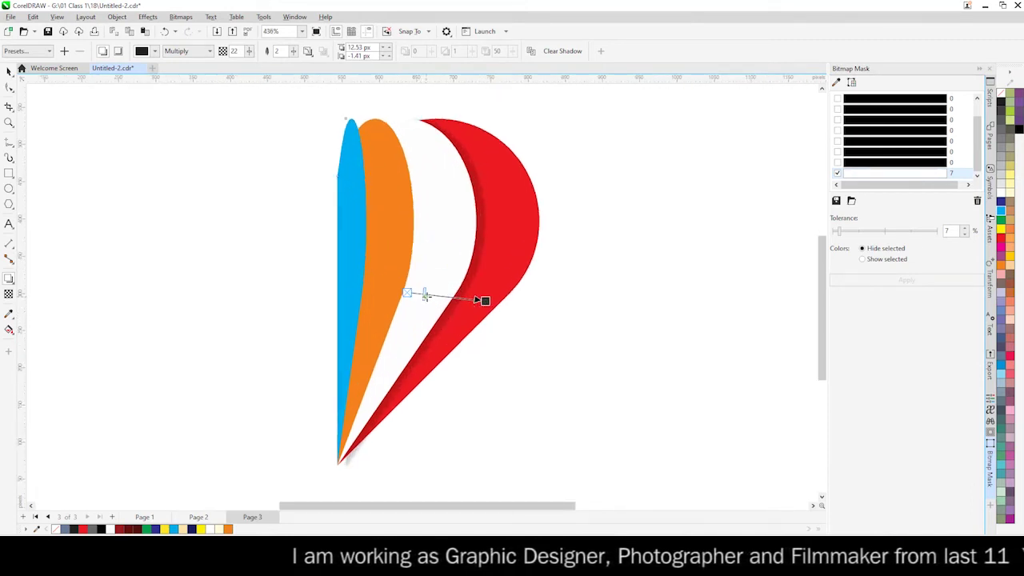
{"action": "left_click_drag", "start_coordinate": [425, 295], "coordinate": [446, 296]}
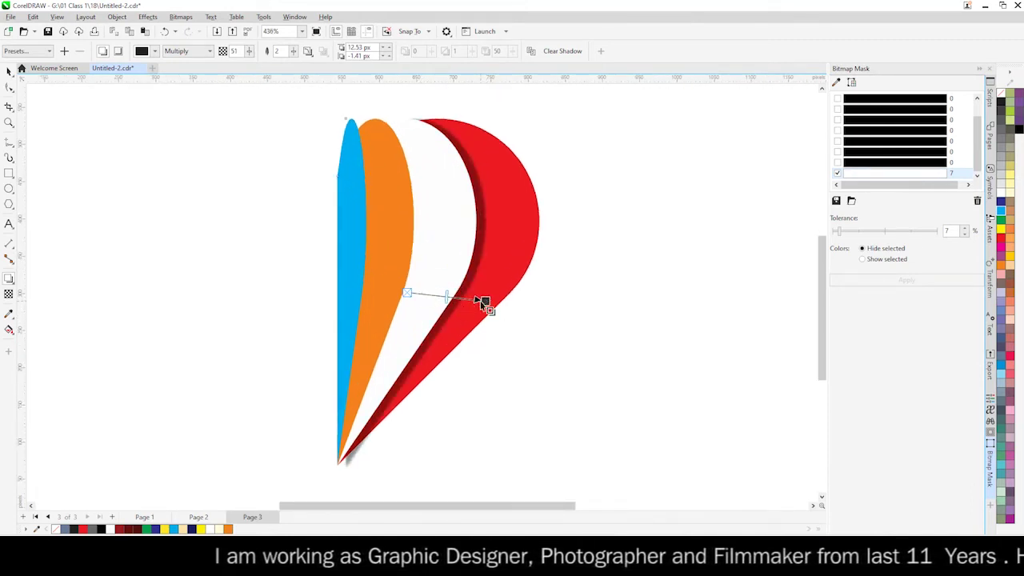
{"action": "mouse_move", "coordinate": [445, 296]}
{"action": "left_mouse_down"}
{"action": "mouse_move", "coordinate": [430, 295]}
{"action": "mouse_move", "coordinate": [491, 299]}
{"action": "mouse_move", "coordinate": [418, 295]}
{"action": "left_mouse_up"}
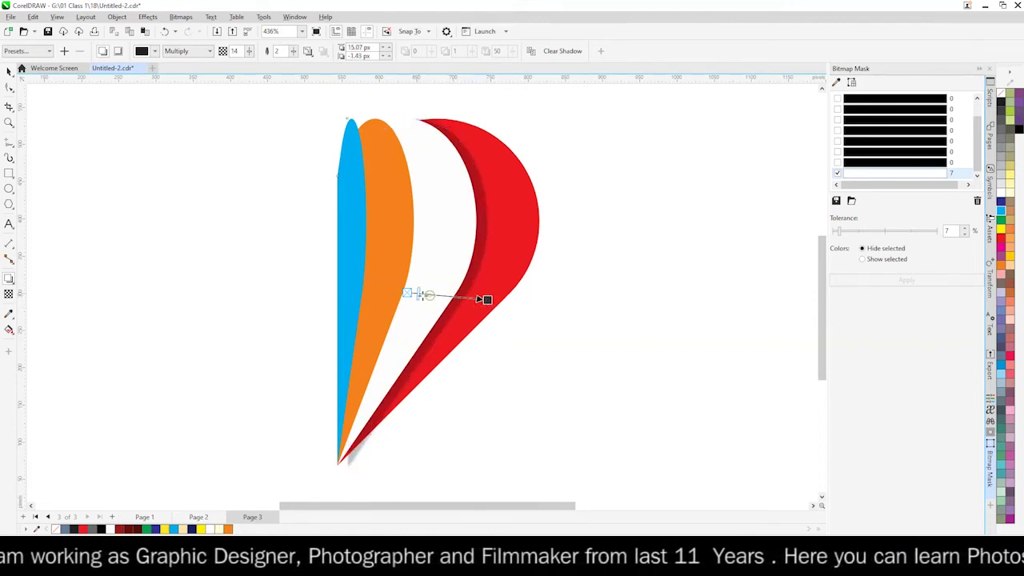
{"action": "left_click_drag", "start_coordinate": [485, 299], "coordinate": [488, 299]}
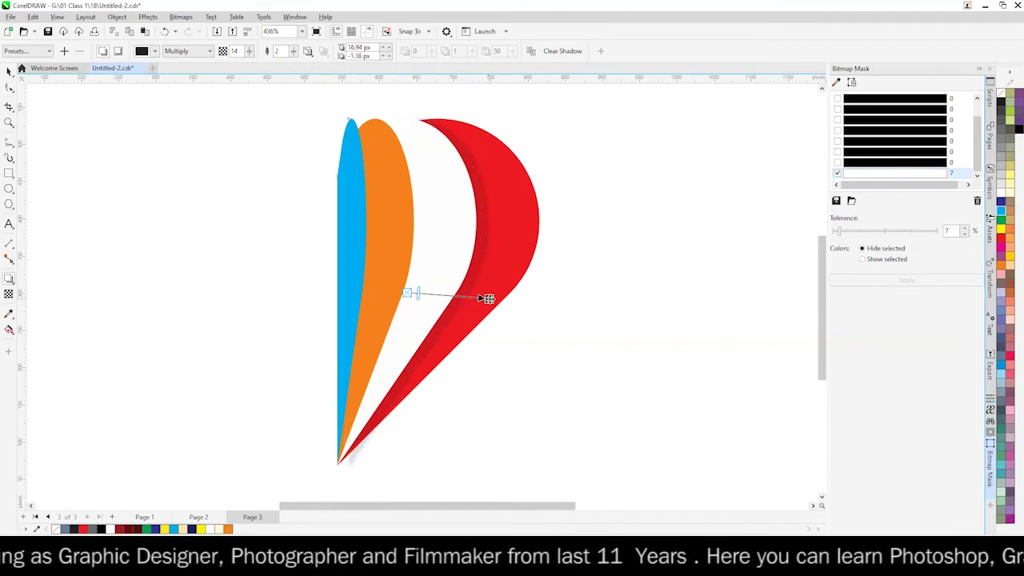
{"action": "key", "text": "space"}
{"action": "left_click", "coordinate": [409, 250]}
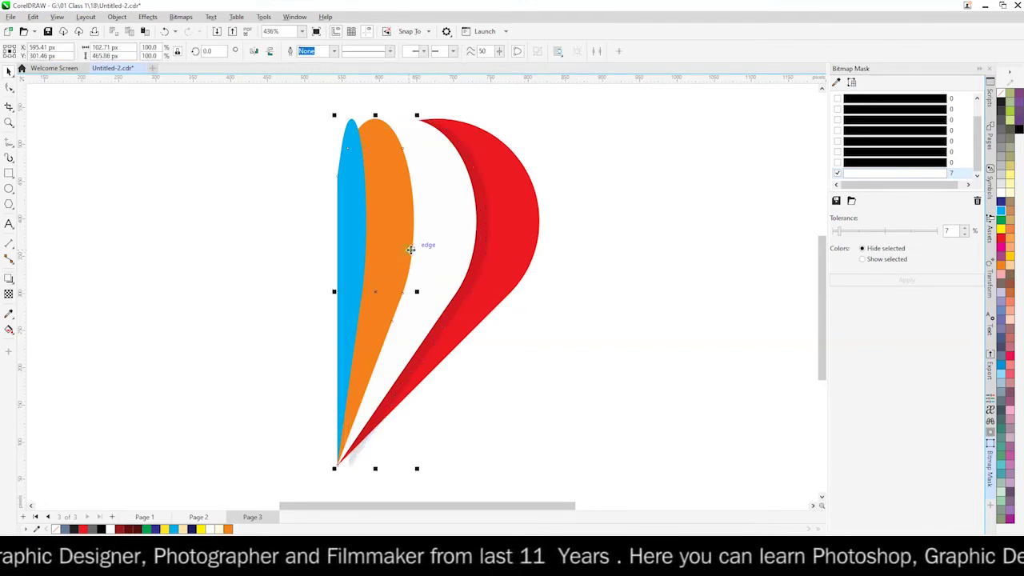
Step: Give the orange and blue stripes drop shadows as well
{"action": "left_click", "coordinate": [9, 278]}
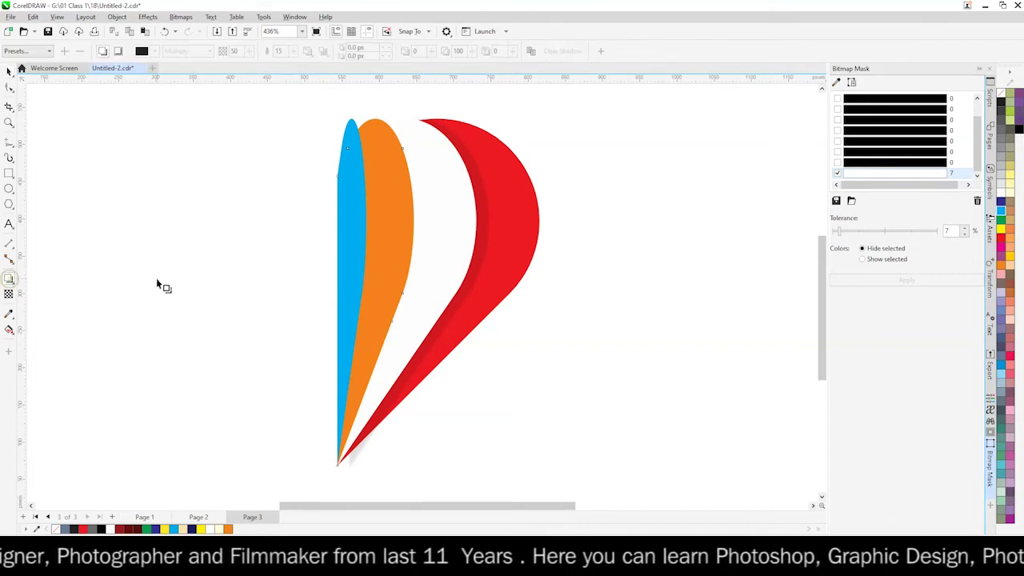
{"action": "left_click", "coordinate": [476, 194]}
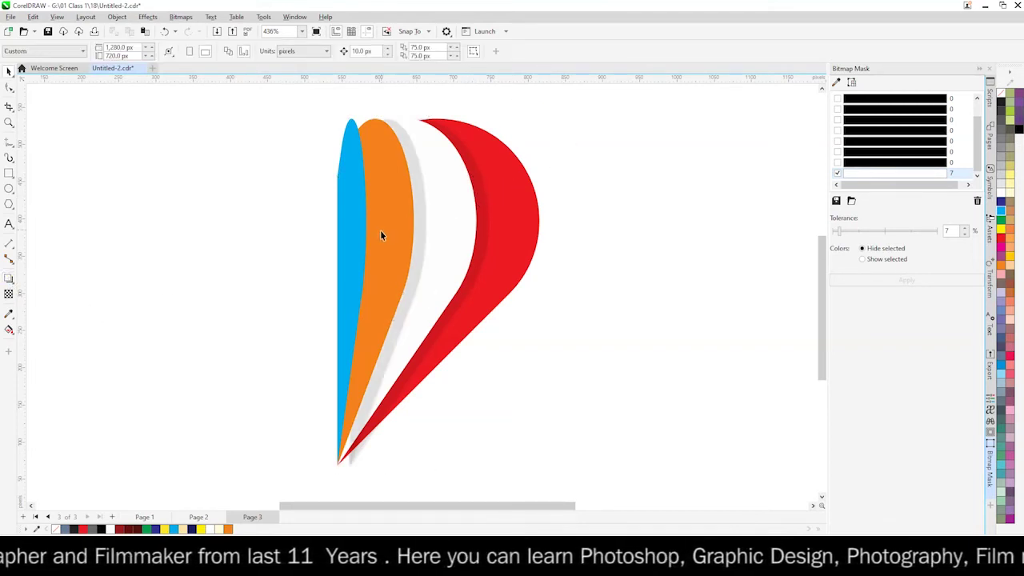
{"action": "left_click", "coordinate": [359, 231]}
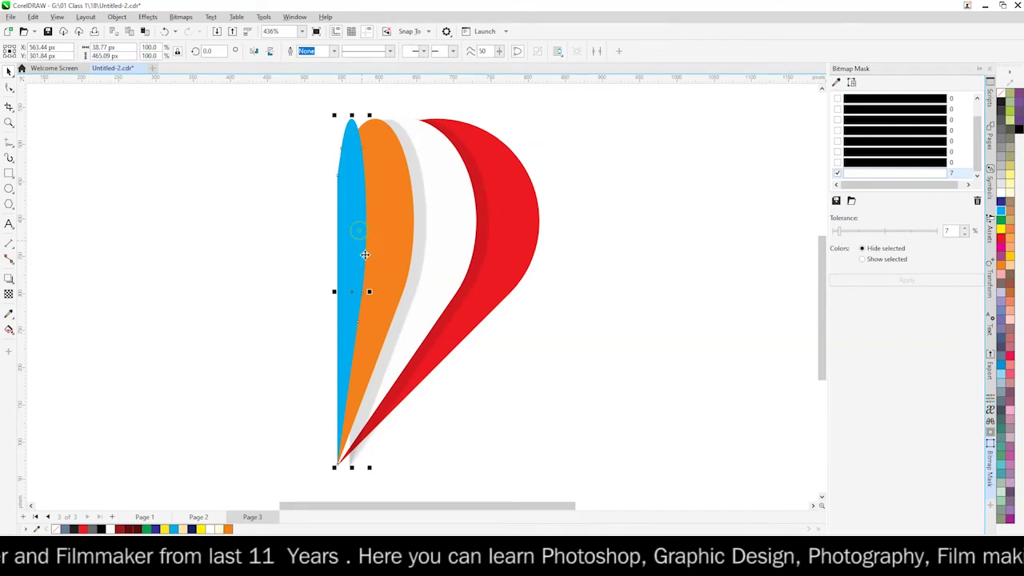
{"action": "left_click", "coordinate": [9, 279]}
{"action": "left_click", "coordinate": [480, 219]}
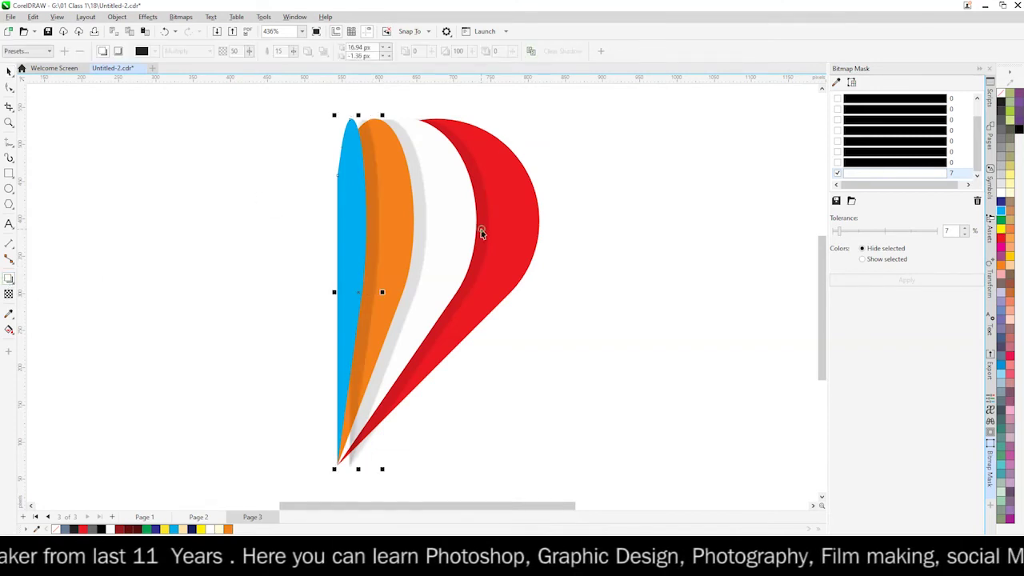
{"action": "left_click", "coordinate": [583, 153]}
Step: Undo the last change, then select the left, orange and white stripes in turn
{"action": "scroll", "coordinate": [605, 266], "scroll_direction": "down", "scroll_amount": 2}
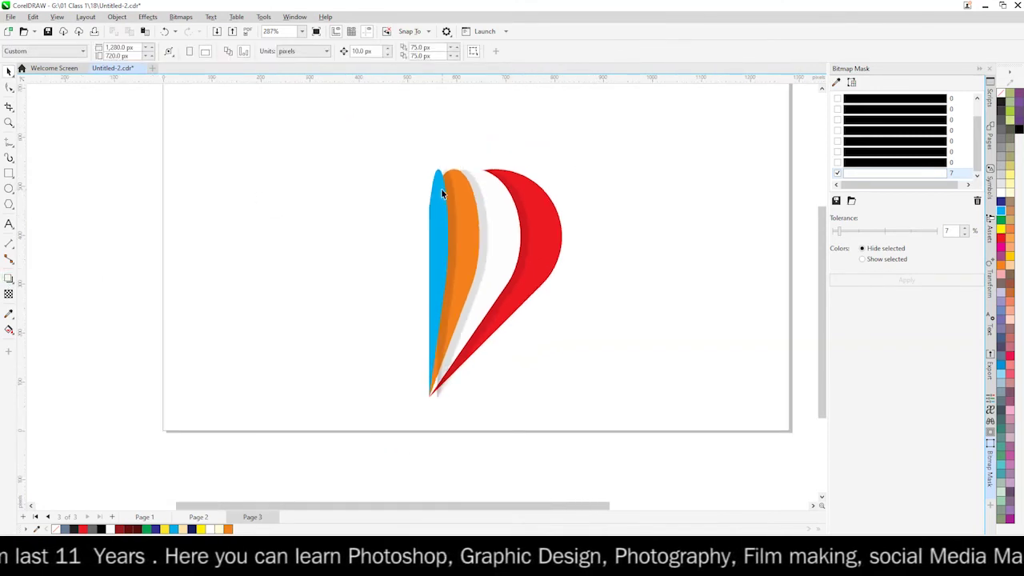
{"action": "scroll", "coordinate": [454, 398], "scroll_direction": "up", "scroll_amount": 1}
{"action": "left_click", "coordinate": [536, 260]}
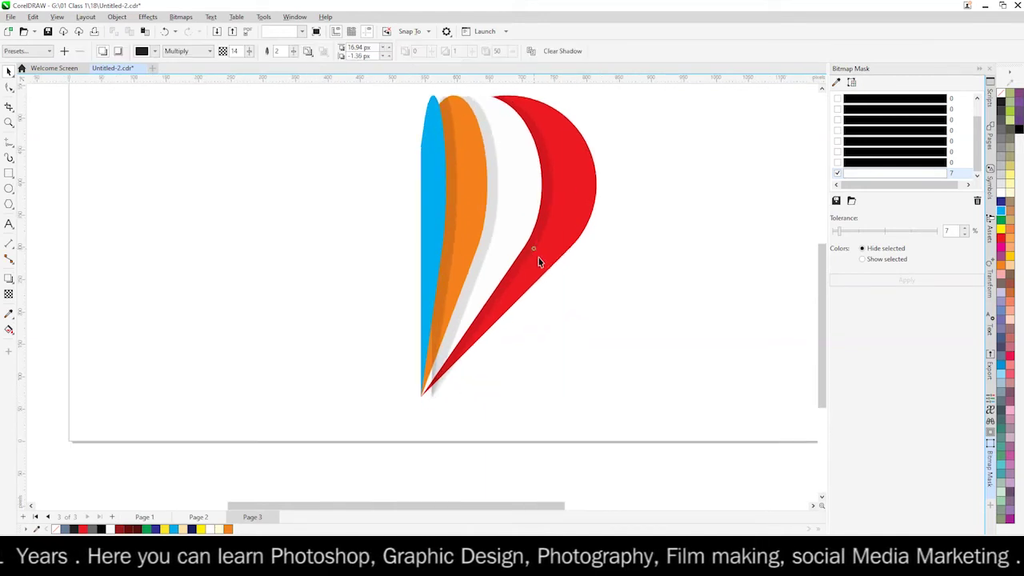
{"action": "key", "text": "ctrl+z"}
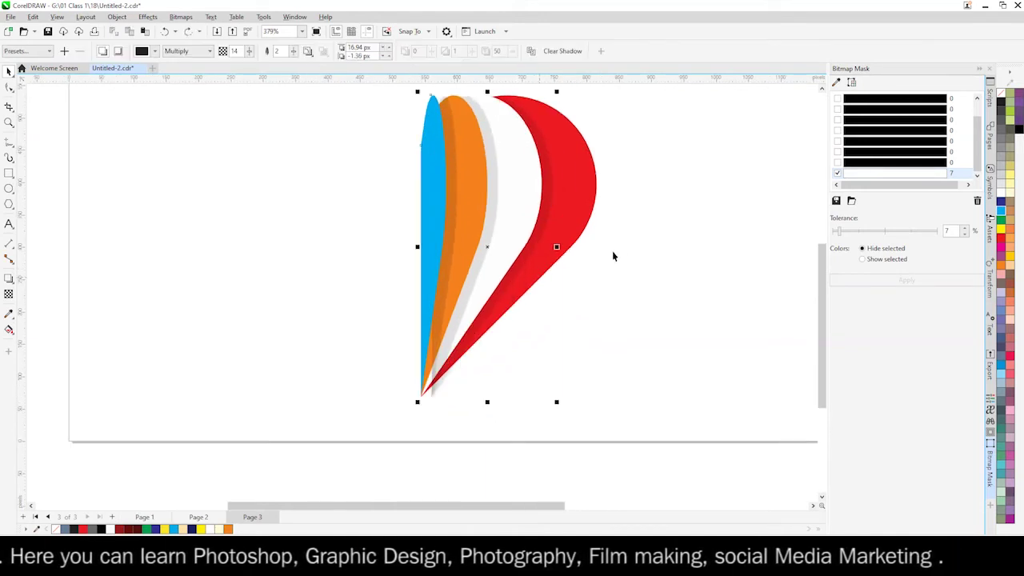
{"action": "left_click", "coordinate": [614, 249]}
{"action": "left_click", "coordinate": [483, 268]}
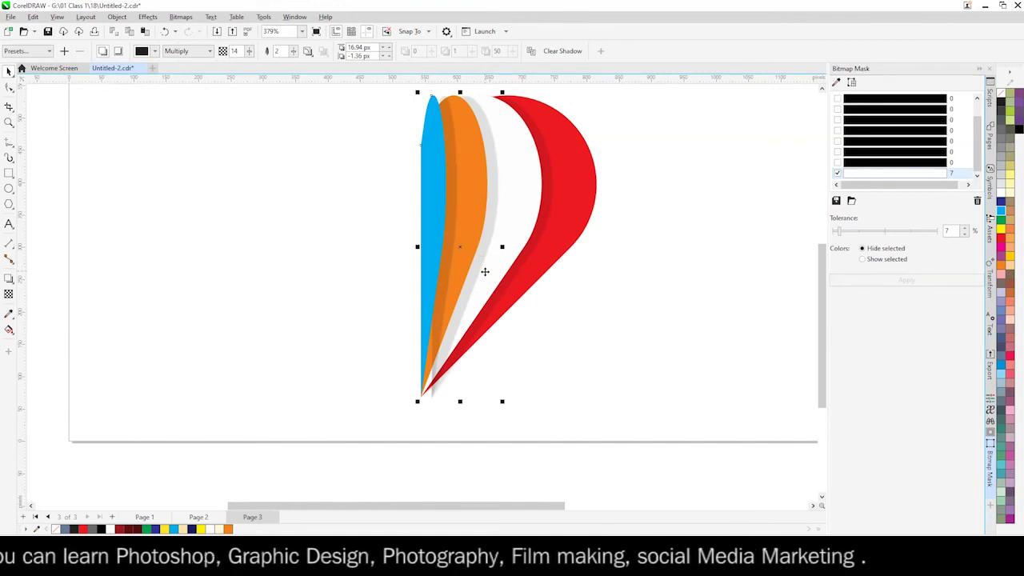
{"action": "left_click", "coordinate": [610, 299]}
{"action": "left_click", "coordinate": [447, 299]}
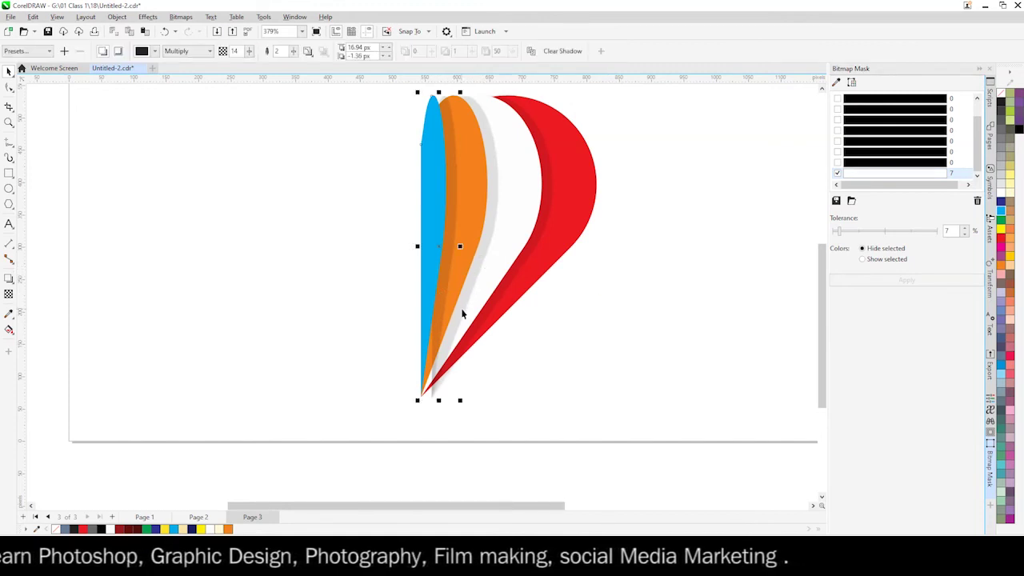
{"action": "left_click", "coordinate": [606, 286]}
{"action": "left_click", "coordinate": [546, 216]}
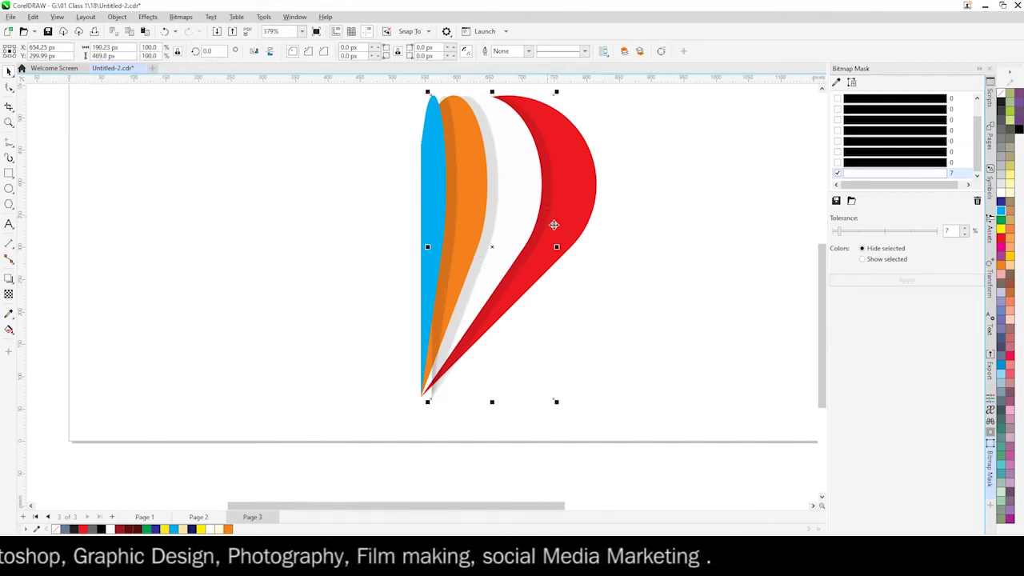
Step: Deselect everything and recheck the white and orange stripes' positions
{"action": "left_click", "coordinate": [575, 256]}
{"action": "left_click", "coordinate": [578, 222]}
{"action": "left_click", "coordinate": [642, 248]}
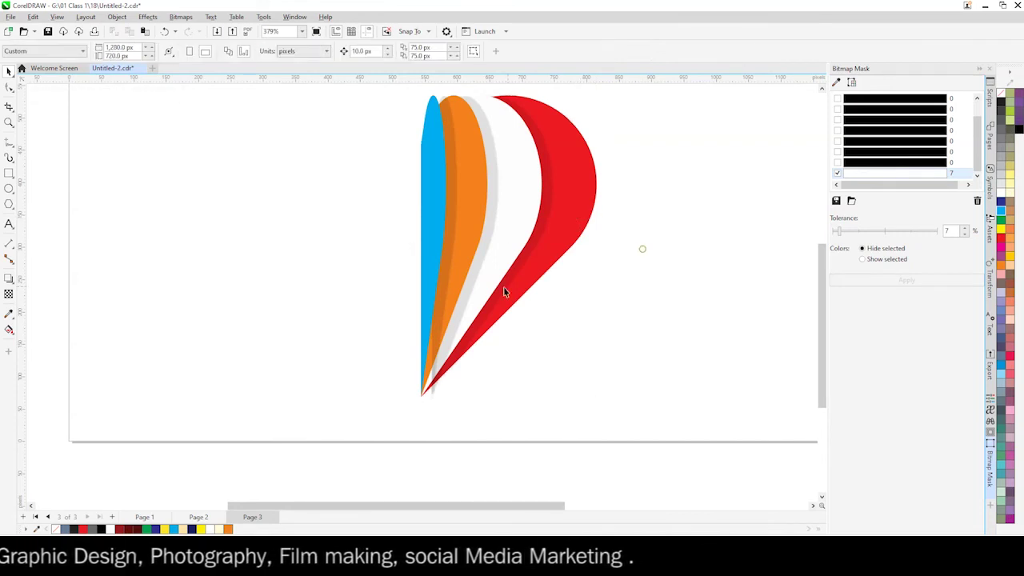
{"action": "left_click", "coordinate": [465, 290]}
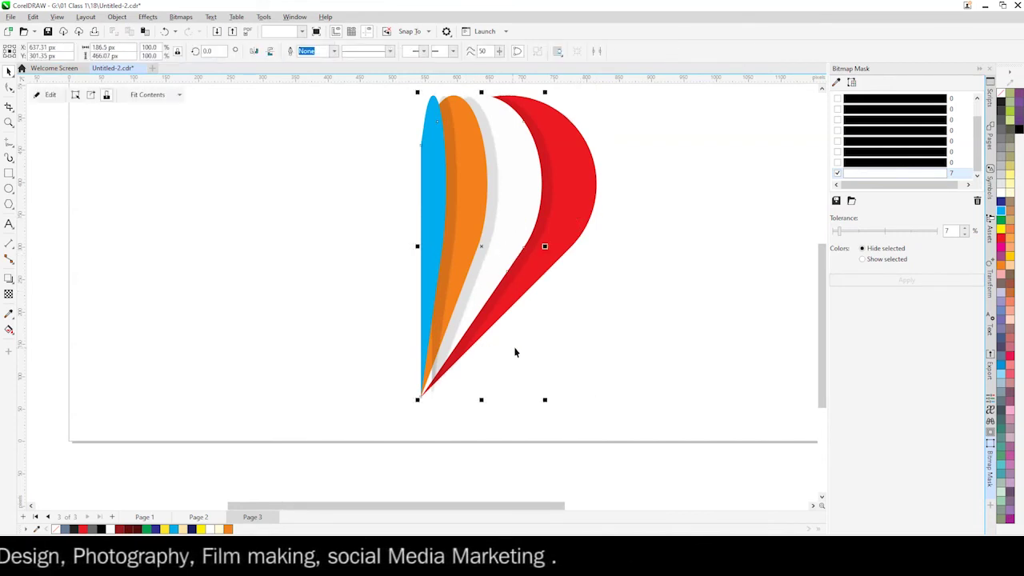
{"action": "left_click", "coordinate": [464, 230]}
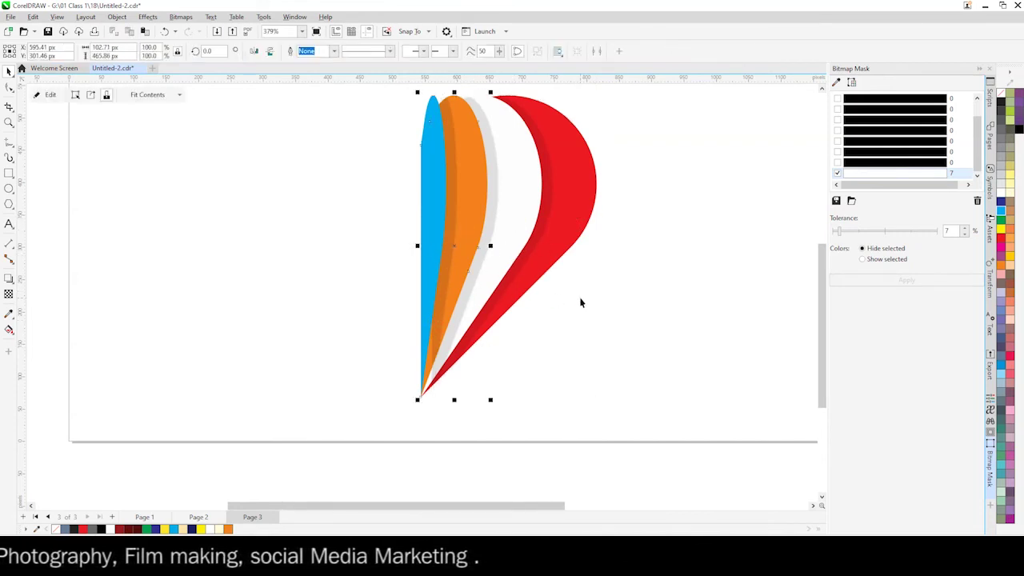
{"action": "left_click", "coordinate": [563, 311]}
{"action": "scroll", "coordinate": [489, 353], "scroll_direction": "down", "scroll_amount": 1}
Step: Ctrl-drag a mirrored copy of the half-heart stripes to the left, completing the heart
{"action": "left_click_drag", "start_coordinate": [400, 131], "coordinate": [638, 431]}
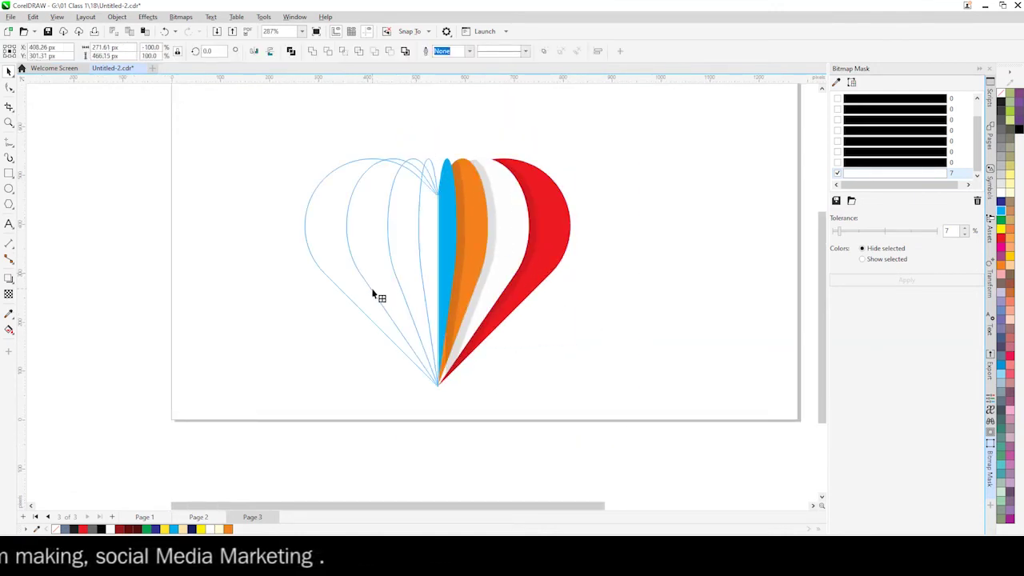
{"action": "left_click_drag", "start_coordinate": [501, 279], "coordinate": [366, 325]}
{"action": "left_click", "coordinate": [624, 296]}
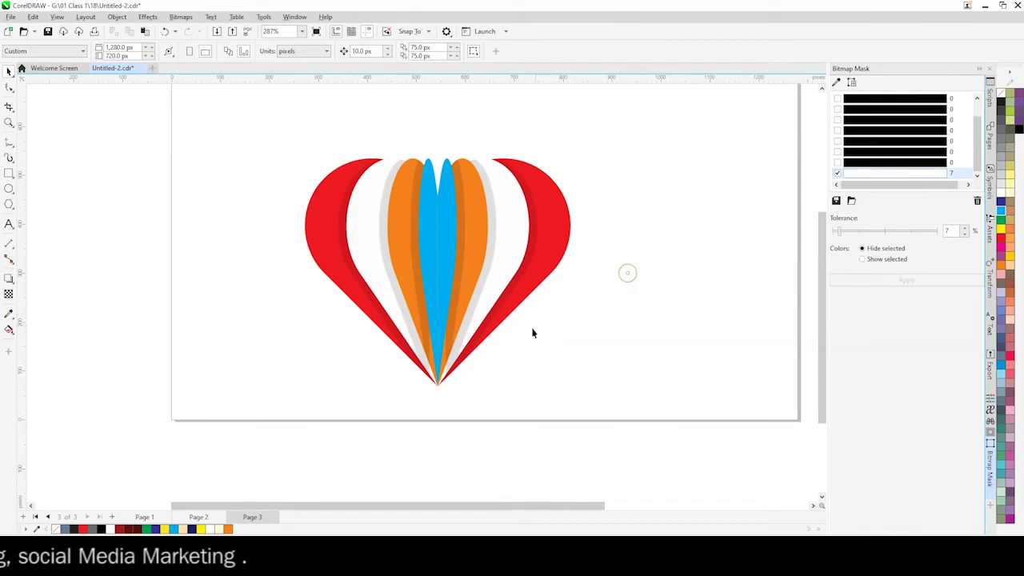
{"action": "scroll", "coordinate": [472, 349], "scroll_direction": "down", "scroll_amount": 1}
{"action": "scroll", "coordinate": [423, 201], "scroll_direction": "up", "scroll_amount": 1}
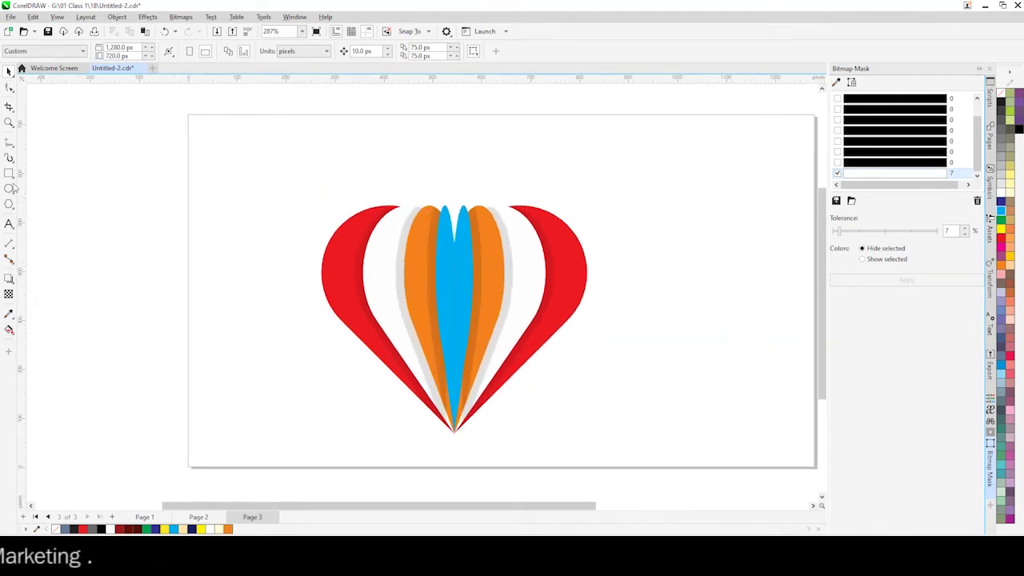
Step: Add a 'Logo Design' title in Helvetica Inserat LT Std, about 35 pt, above the heart
{"action": "left_click", "coordinate": [9, 224]}
{"action": "type", "text": "Logo"}
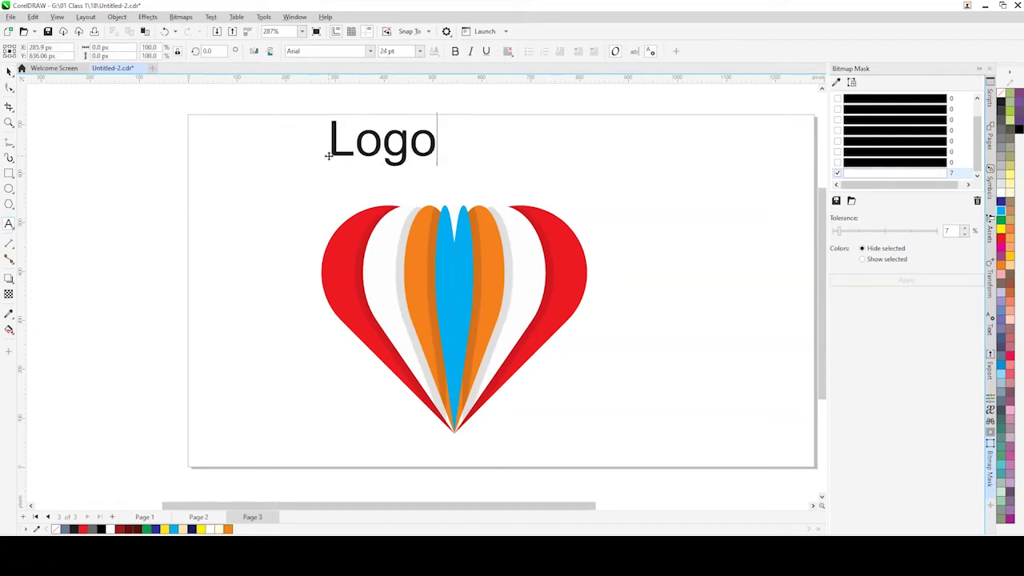
{"action": "type", "text": "Design"}
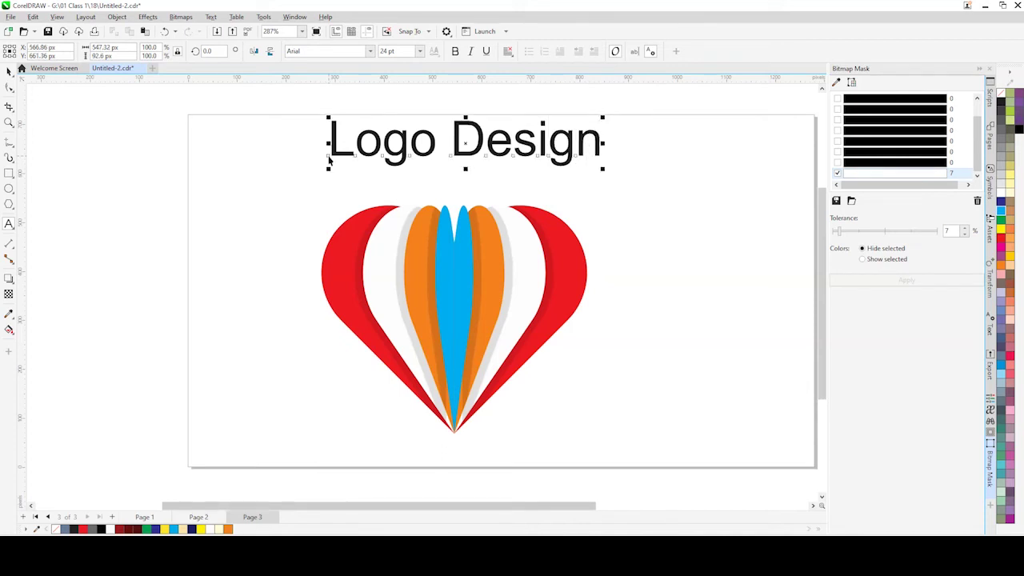
{"action": "left_click_drag", "start_coordinate": [467, 154], "coordinate": [482, 193]}
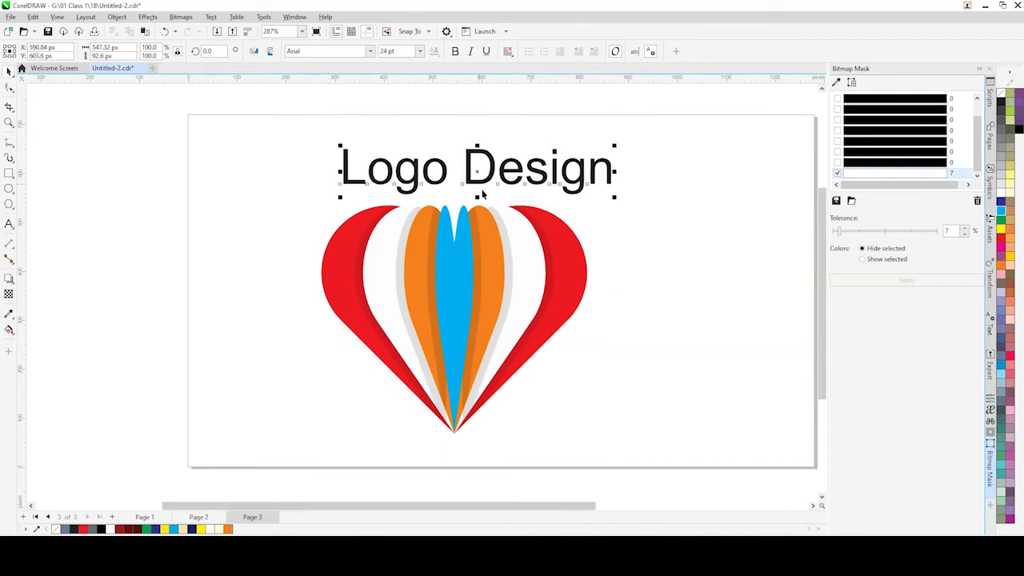
{"action": "left_click", "coordinate": [369, 51]}
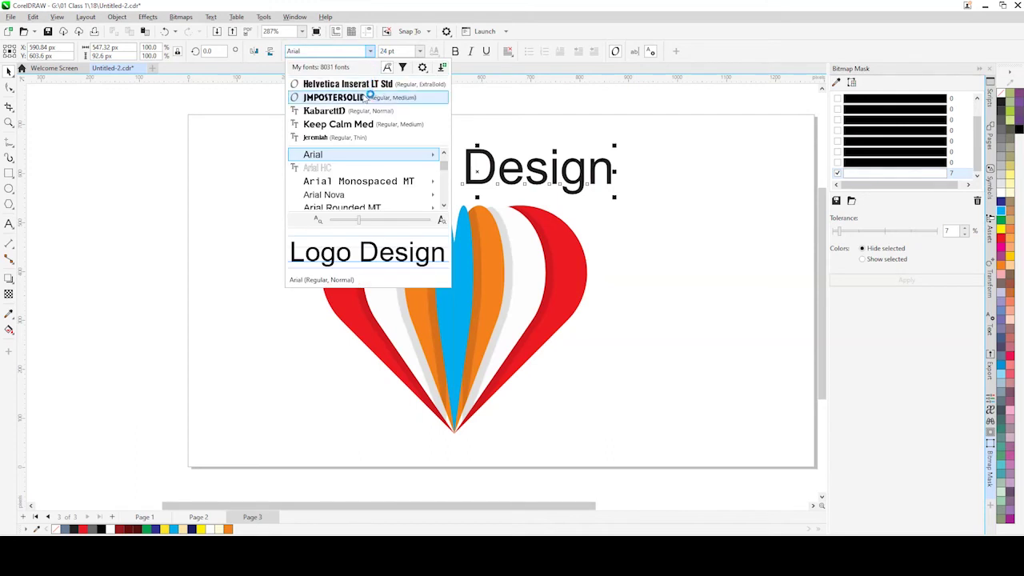
{"action": "left_click", "coordinate": [366, 85]}
{"action": "left_click_drag", "start_coordinate": [586, 193], "coordinate": [640, 222]}
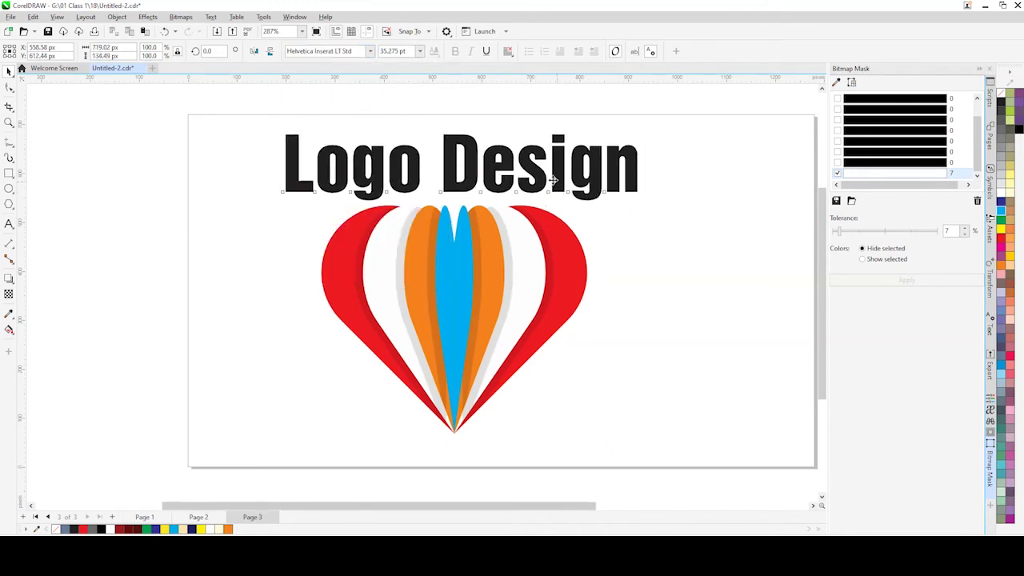
{"action": "left_click_drag", "start_coordinate": [552, 180], "coordinate": [536, 172]}
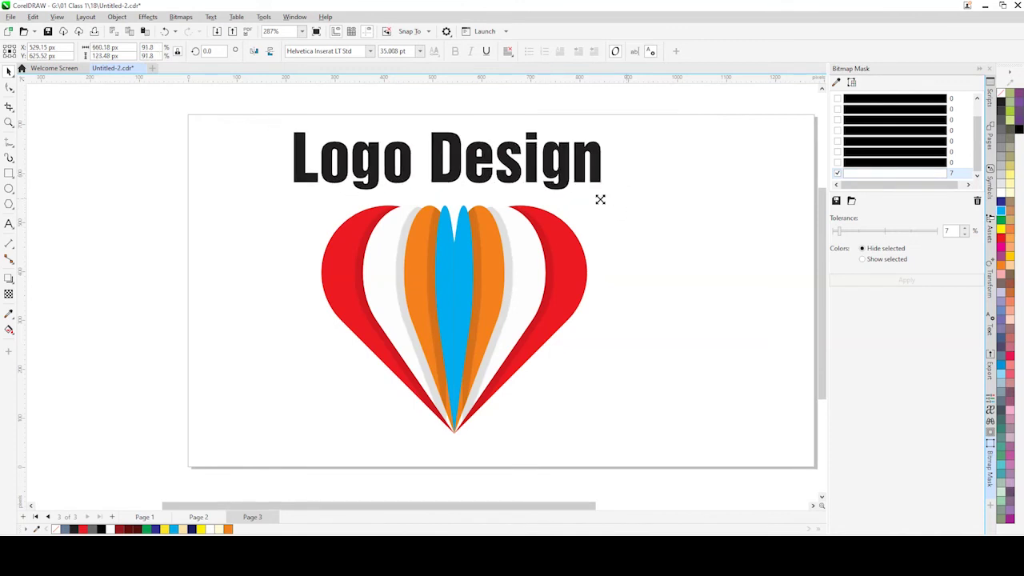
{"action": "left_click_drag", "start_coordinate": [629, 200], "coordinate": [610, 216]}
Step: Draw a flat ellipse under the heart's tip, filled dark with no outline
{"action": "left_click", "coordinate": [625, 337]}
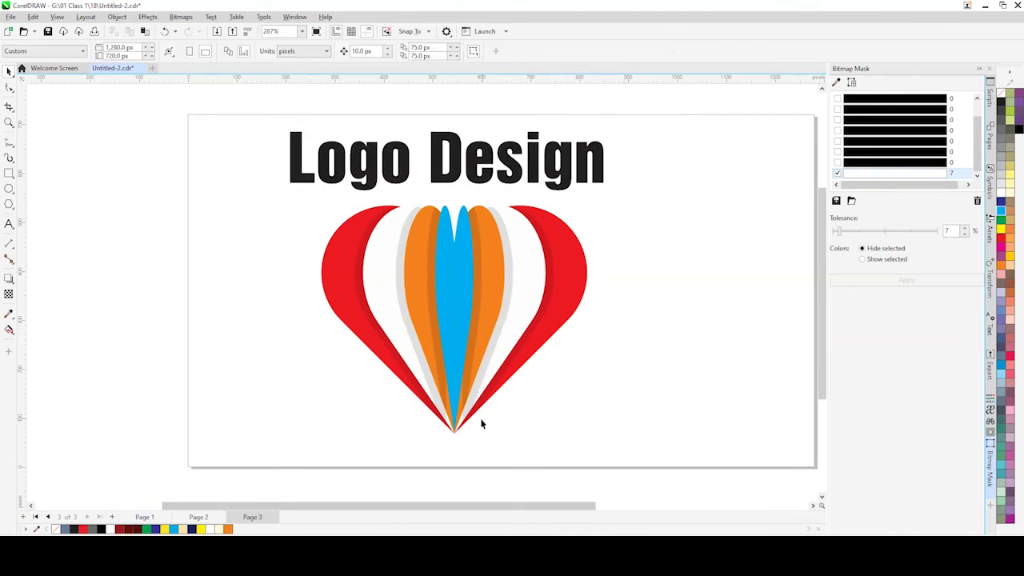
{"action": "left_click", "coordinate": [10, 190]}
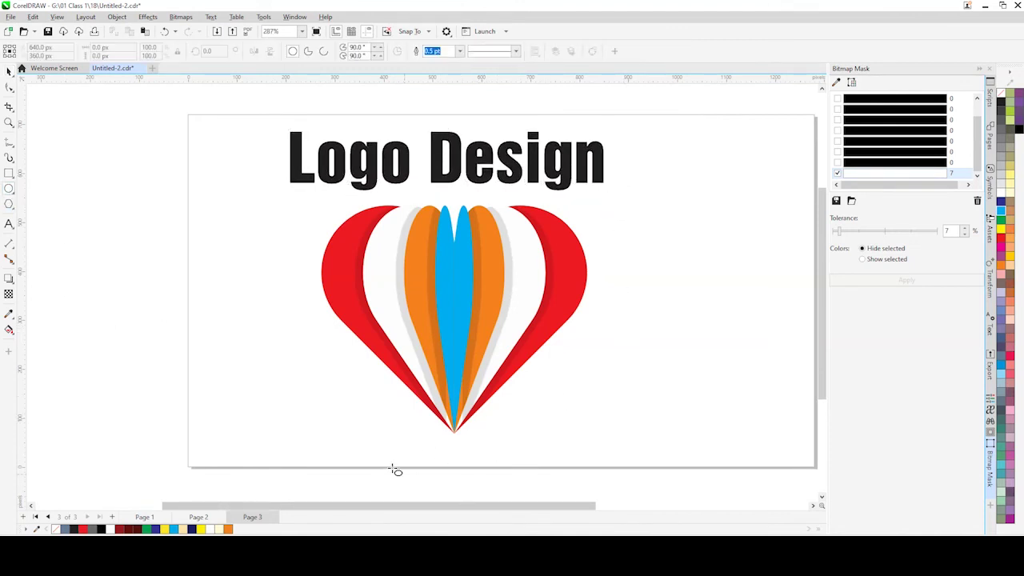
{"action": "left_click_drag", "start_coordinate": [429, 449], "coordinate": [584, 456]}
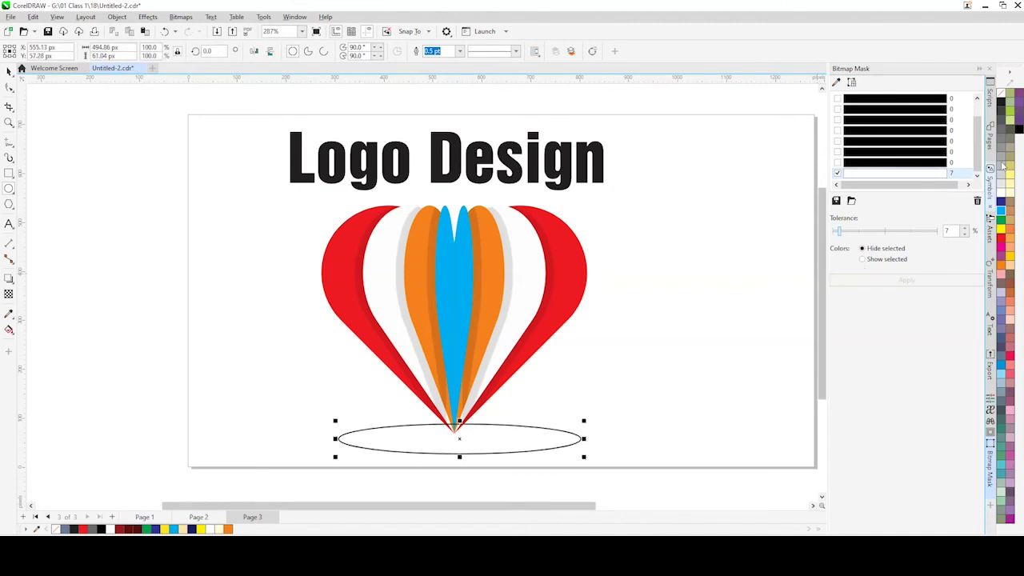
{"action": "left_click", "coordinate": [1006, 102]}
{"action": "right_click", "coordinate": [1000, 91]}
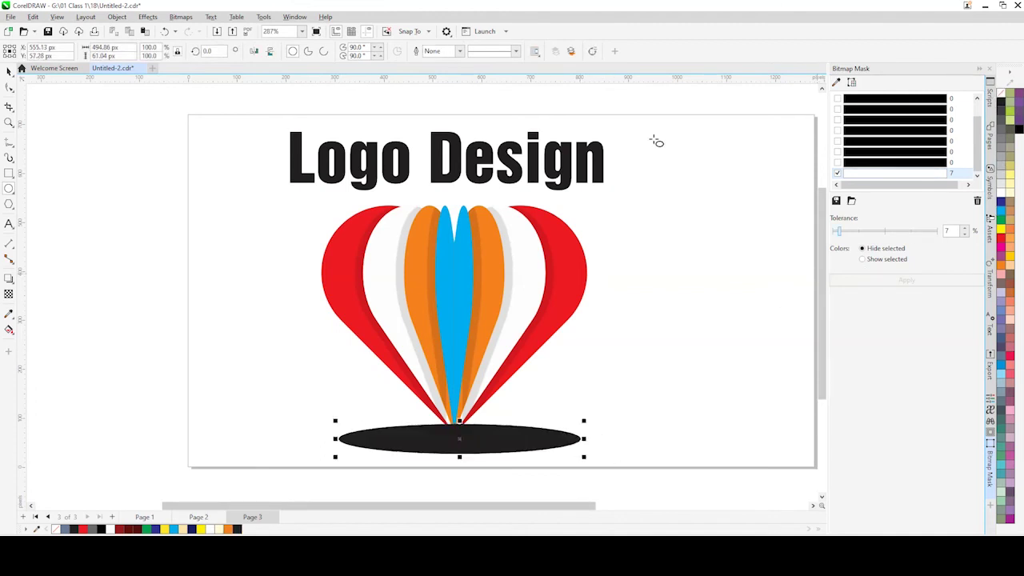
Step: Soften the ellipse with a roughly 27 px Gaussian blur
{"action": "left_click", "coordinate": [180, 17]}
{"action": "left_click", "coordinate": [148, 17]}
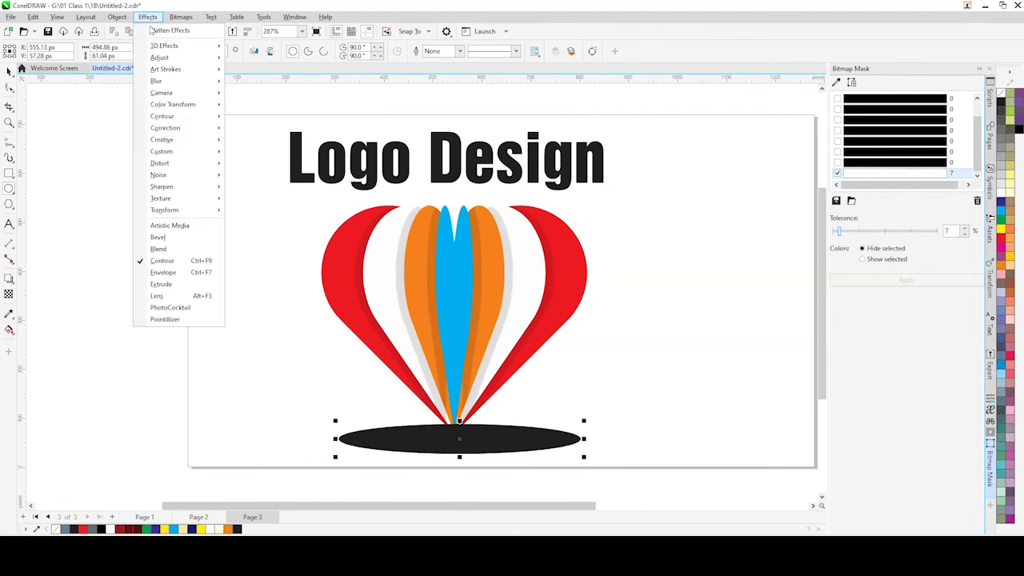
{"action": "mouse_move", "coordinate": [156, 80]}
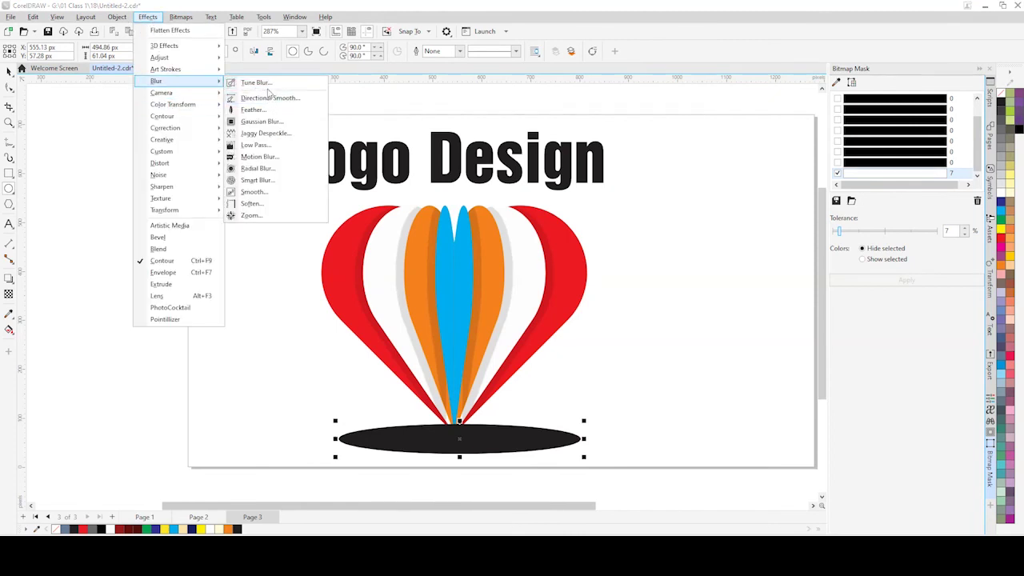
{"action": "left_click", "coordinate": [262, 121]}
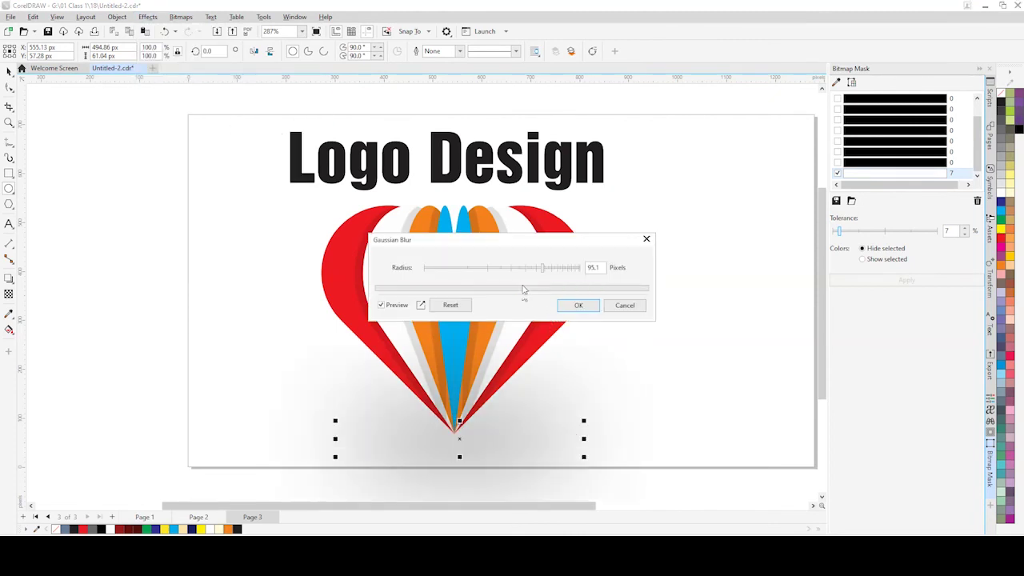
{"action": "mouse_move", "coordinate": [508, 269]}
{"action": "left_mouse_down"}
{"action": "mouse_move", "coordinate": [484, 269]}
{"action": "mouse_move", "coordinate": [512, 274]}
{"action": "left_mouse_up"}
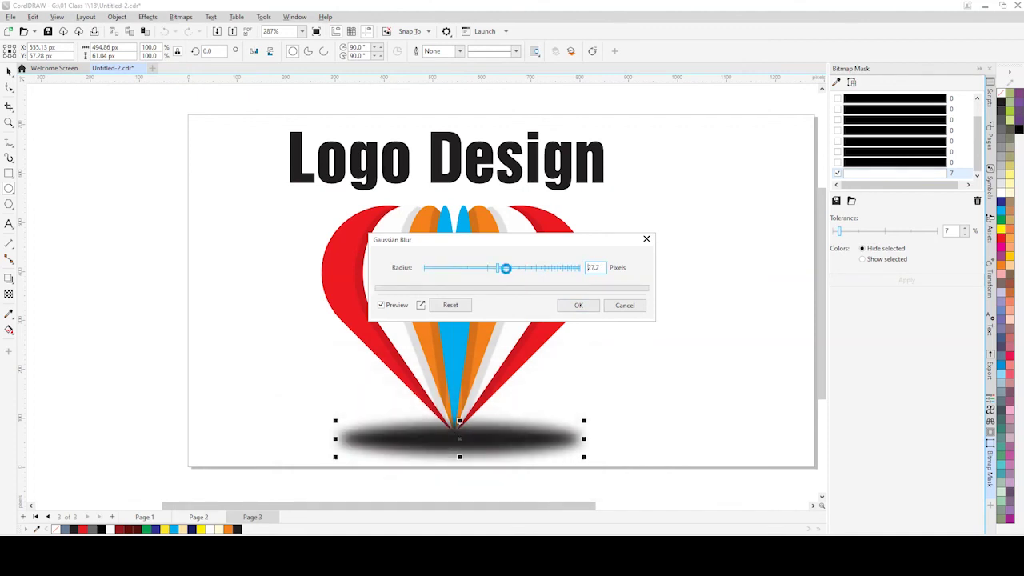
{"action": "left_click", "coordinate": [578, 305]}
{"action": "left_click", "coordinate": [649, 309]}
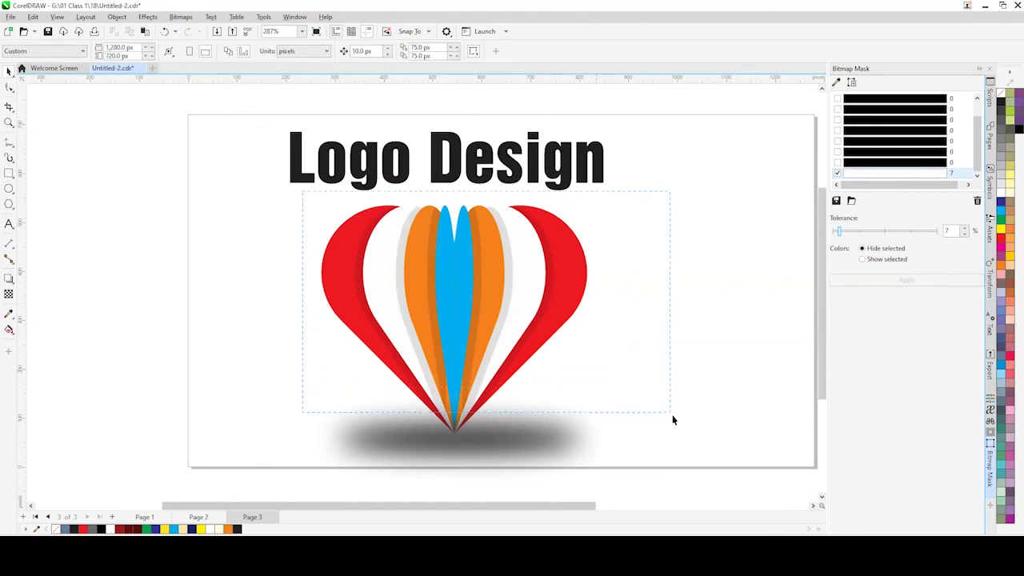
Step: Check the heart and shadow selection, then nudge the 'Logo Design' title slightly right over the heart
{"action": "left_click_drag", "start_coordinate": [676, 435], "coordinate": [674, 439]}
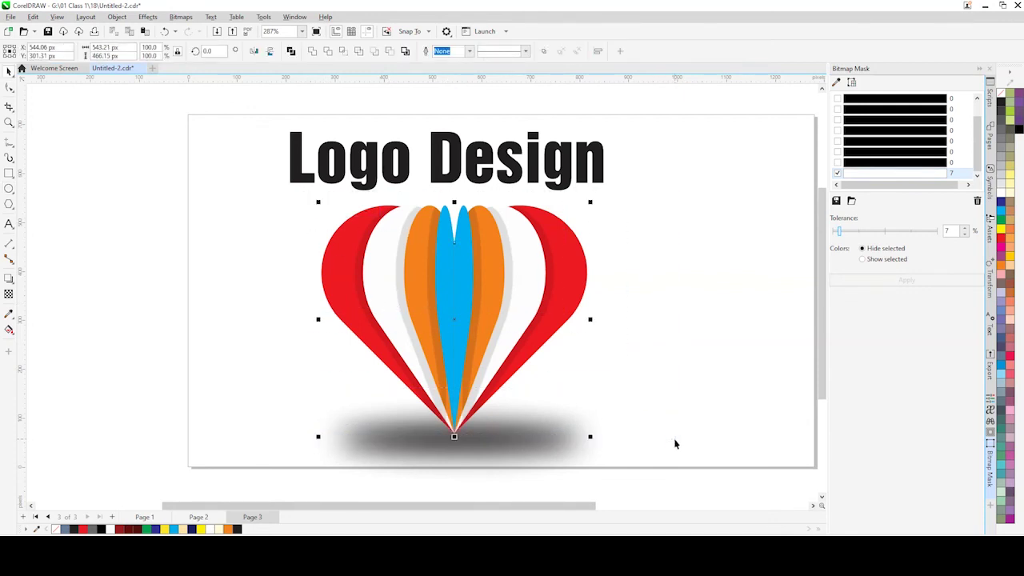
{"action": "left_click", "coordinate": [676, 405]}
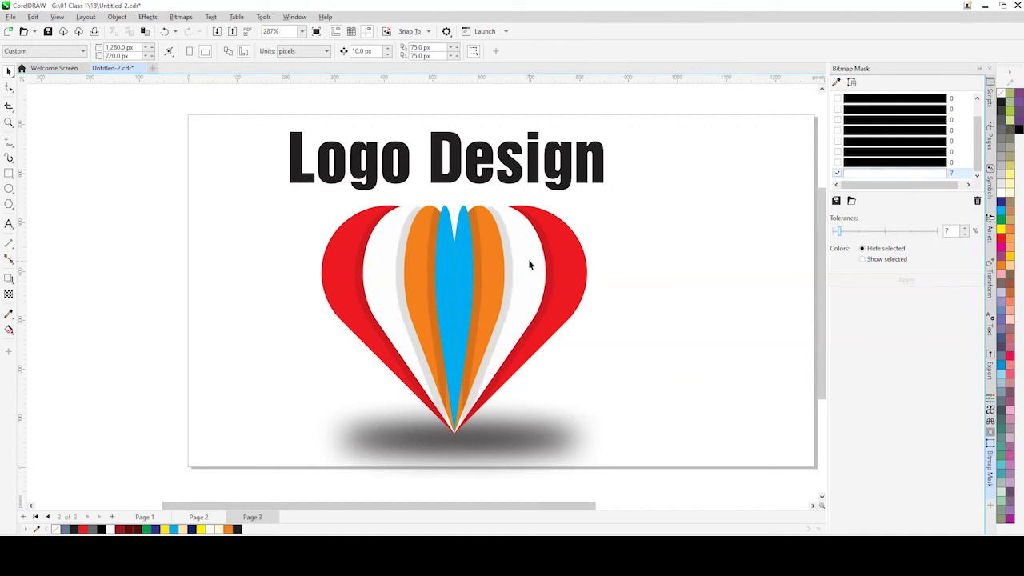
{"action": "left_click_drag", "start_coordinate": [498, 184], "coordinate": [514, 189]}
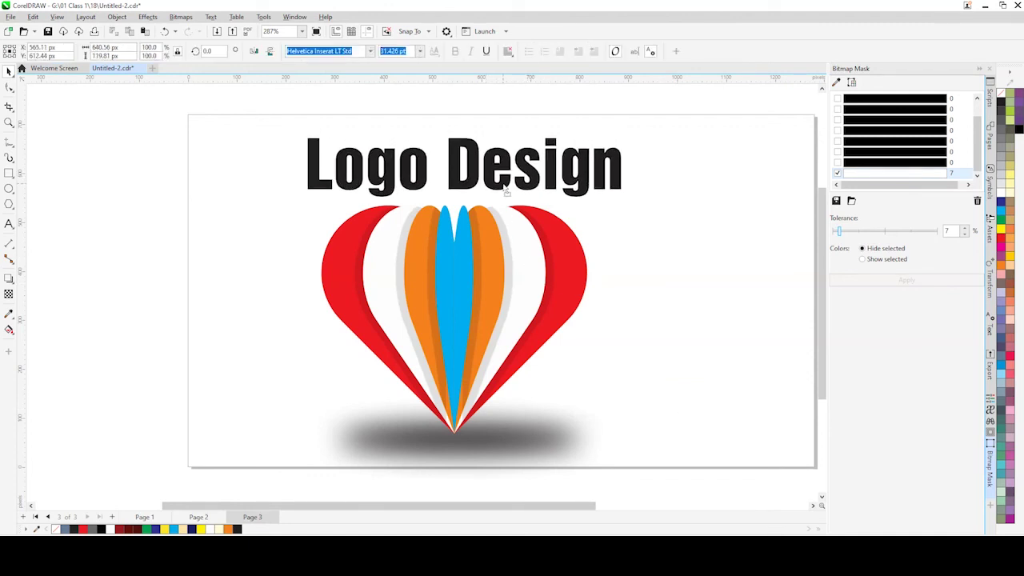